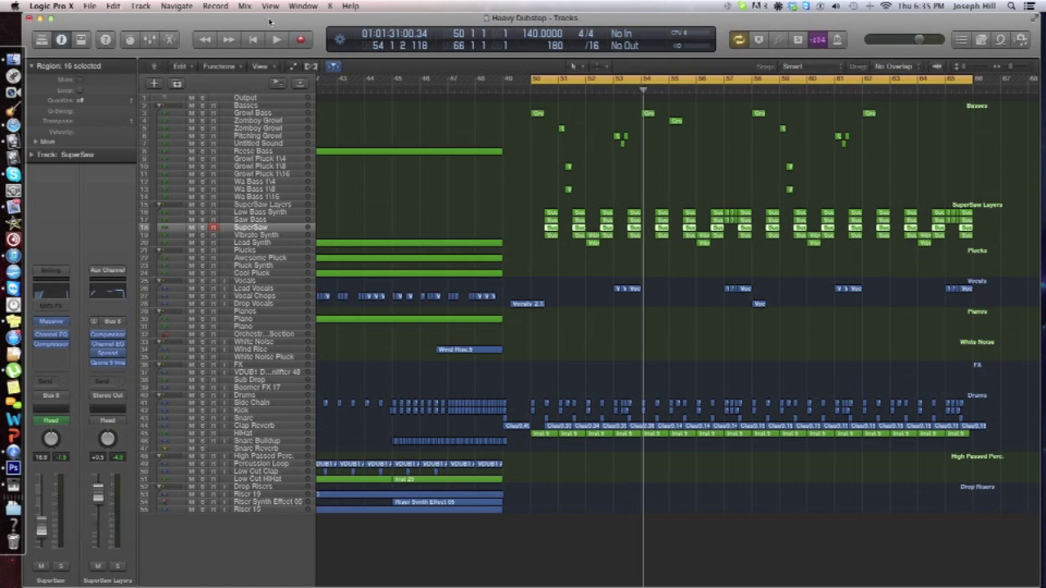
Play the arrangement from bar 47 through the SuperSaw drop, dismissing the System Overload alert, then stop
left_click(521, 157)
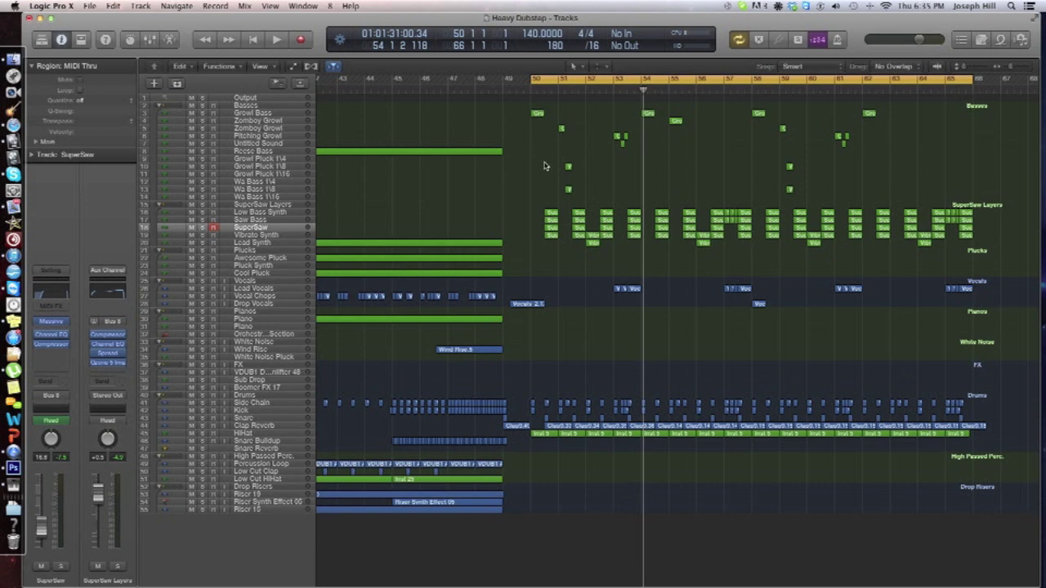
left_click(444, 90)
key("space")
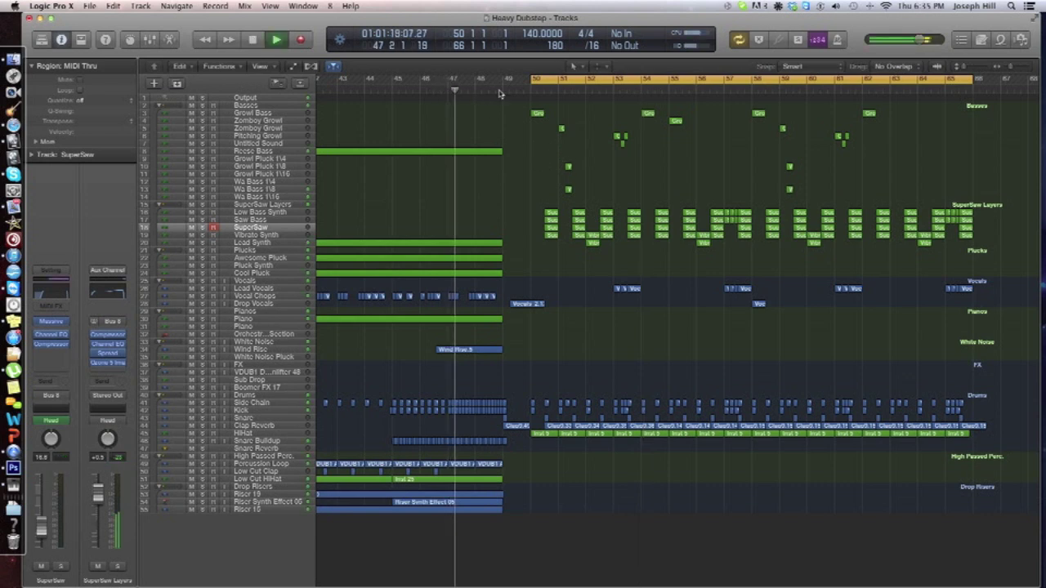
left_click(607, 206)
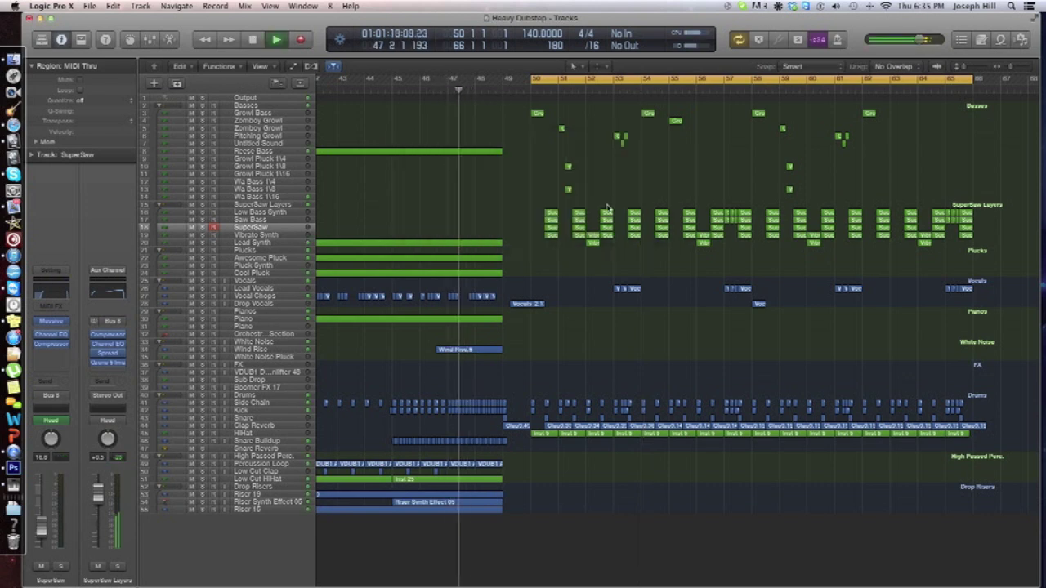
key("XF86AudioRaiseVolume")
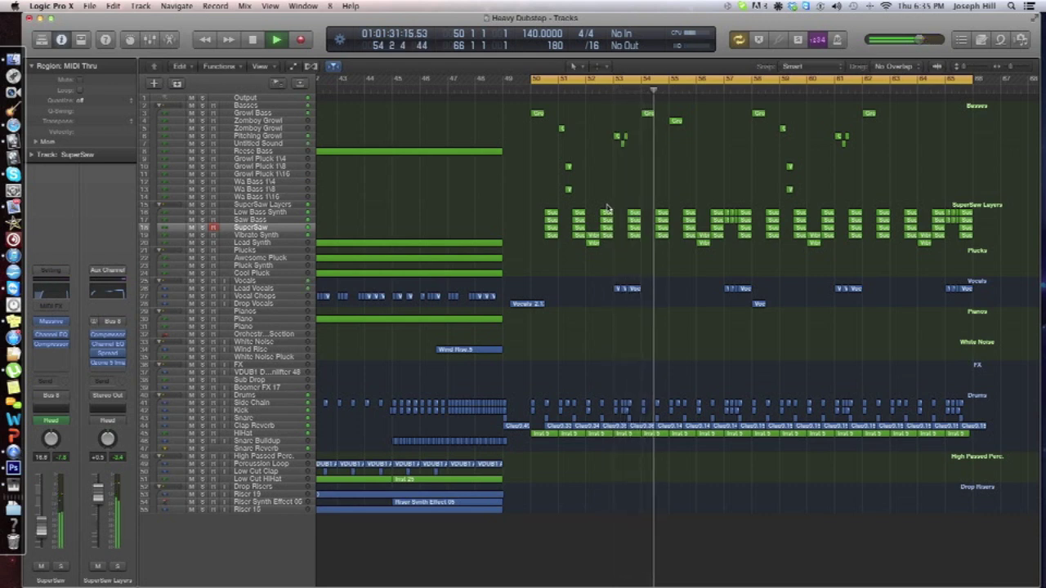
key("space")
Solo the SuperSaw Layers group, play it briefly, then un-solo it
left_click(203, 205)
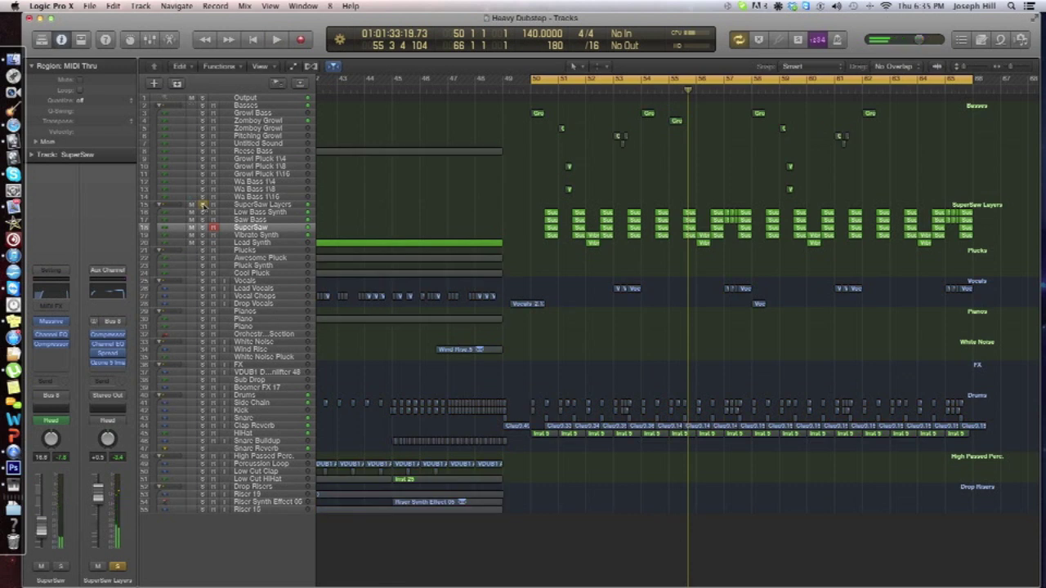
key("space")
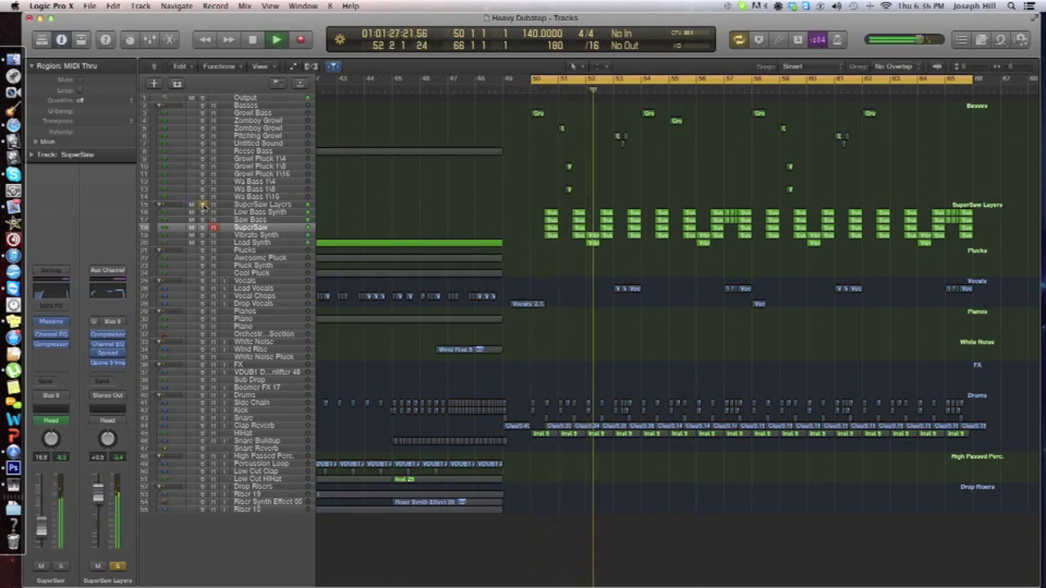
key("space")
left_click(205, 205)
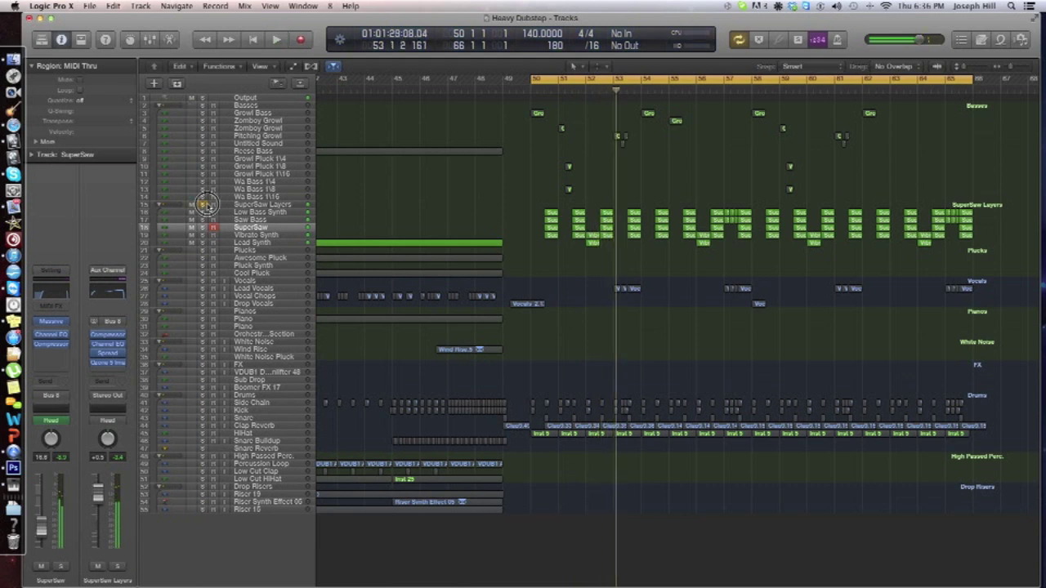
Step through the Low Bass Synth, Saw Bass, SuperSaw and Vibrato Synth tracks, ending on SuperSaw
left_click(257, 212)
left_click(257, 219)
left_click(258, 227)
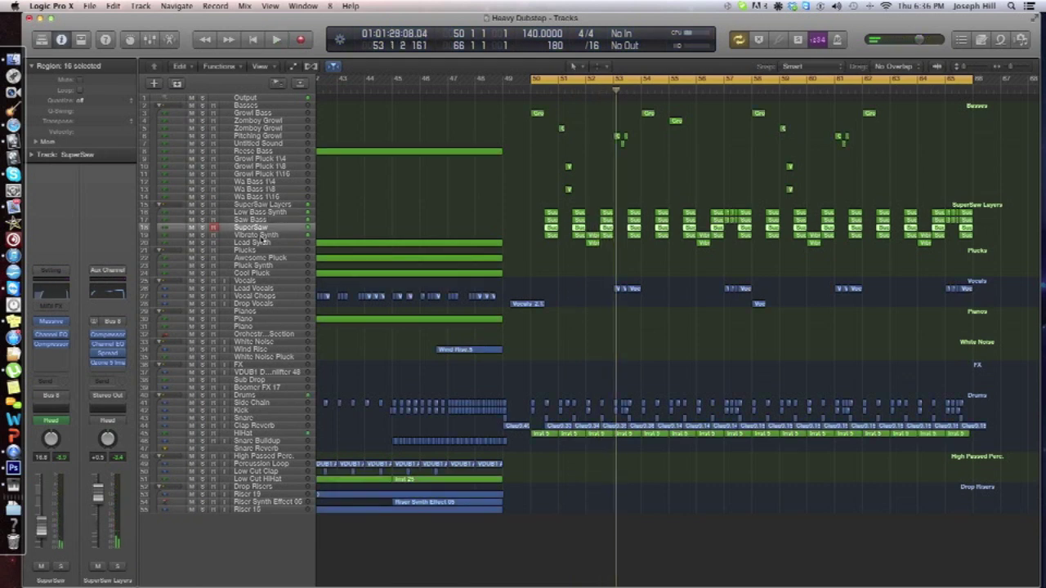
left_click(261, 236)
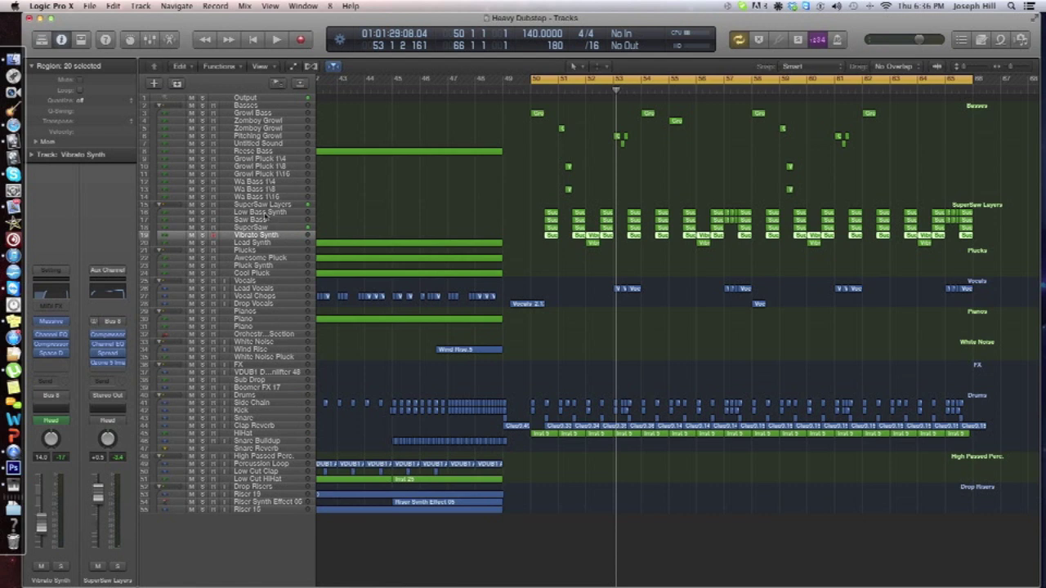
left_click(259, 213)
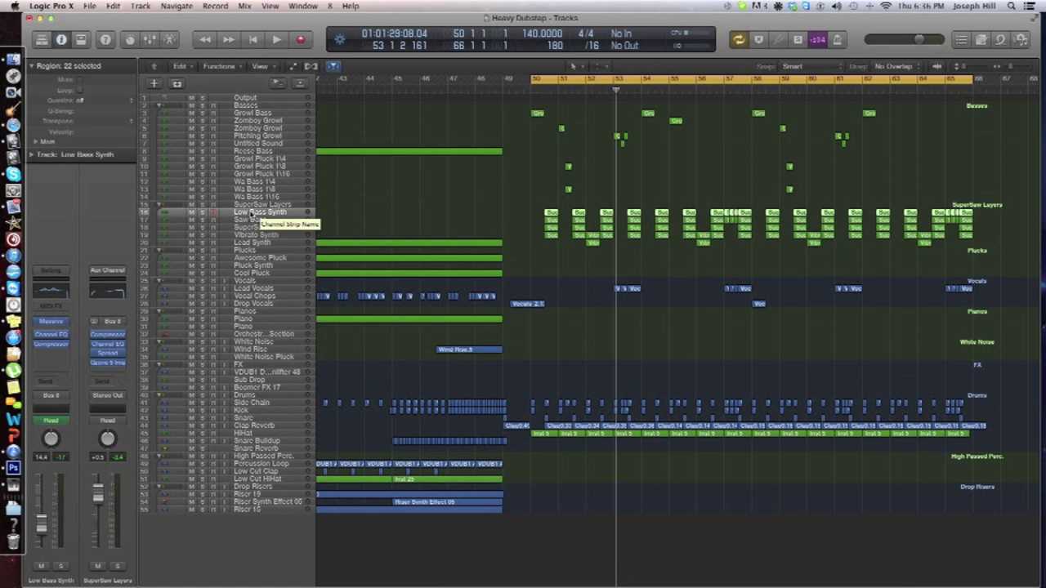
left_click(256, 219)
left_click(257, 227)
left_click(257, 235)
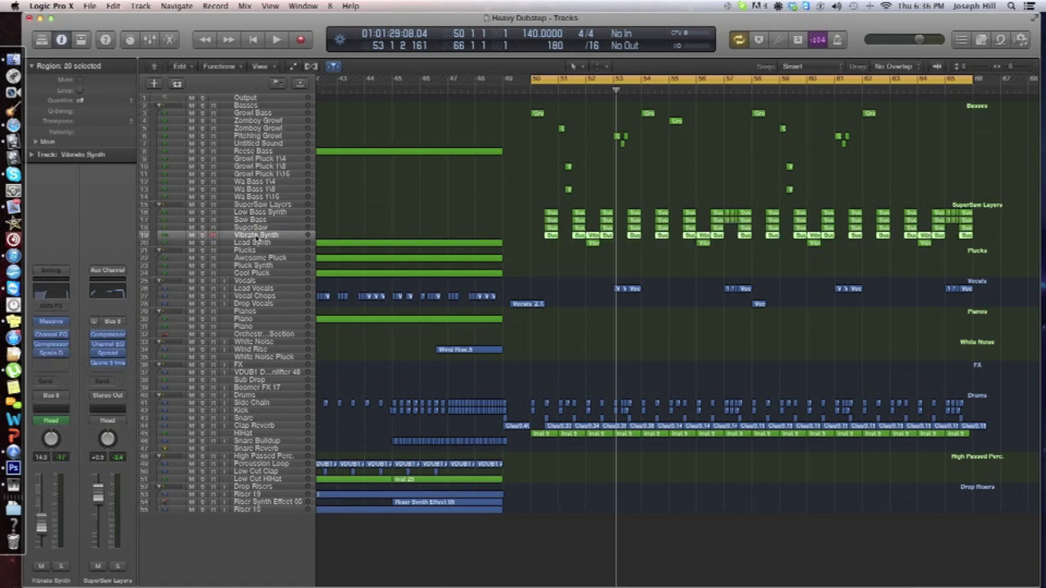
left_click(252, 213)
left_click(251, 227)
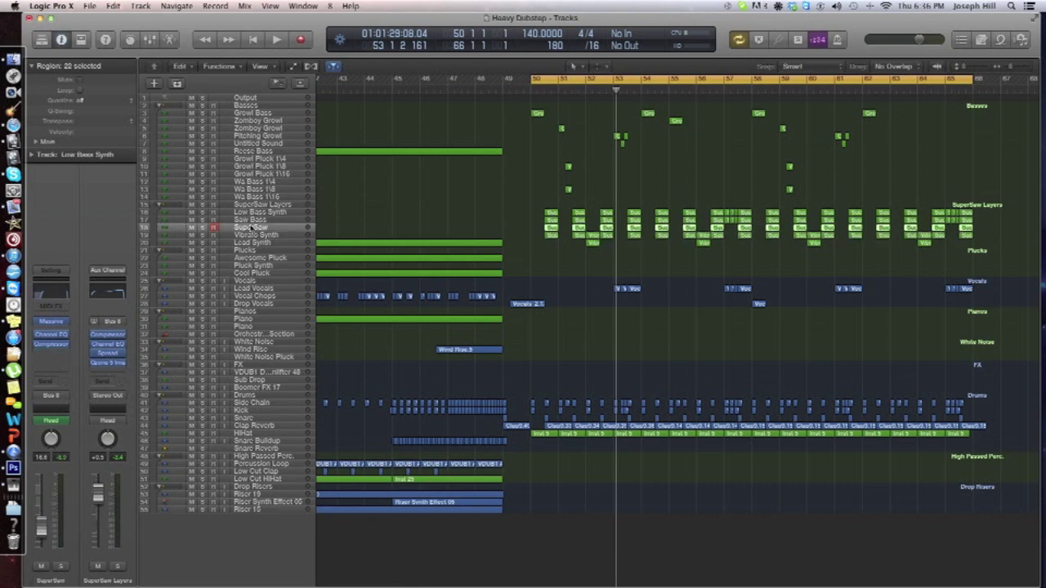
left_click(50, 322)
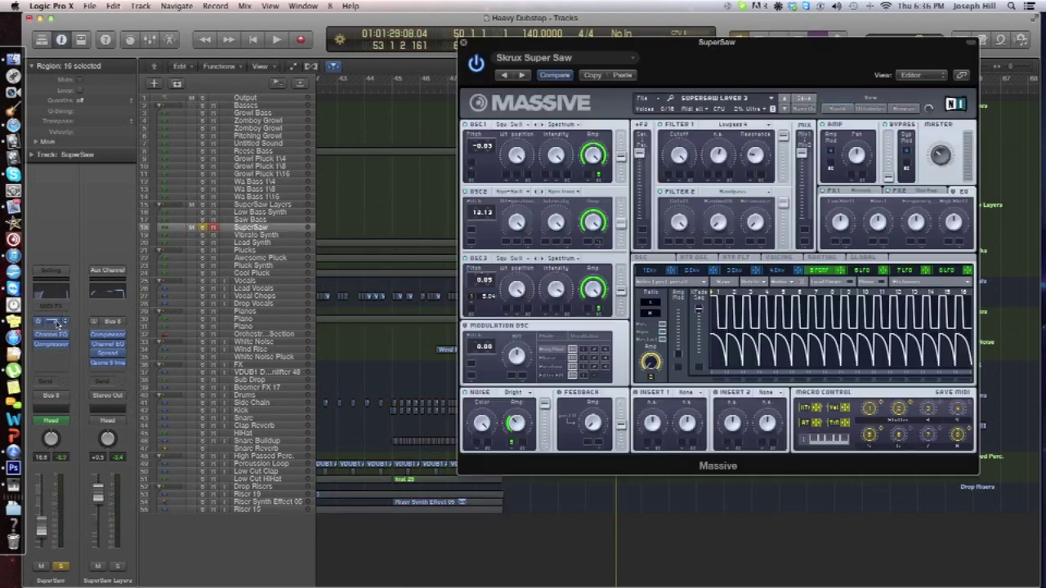
key("space")
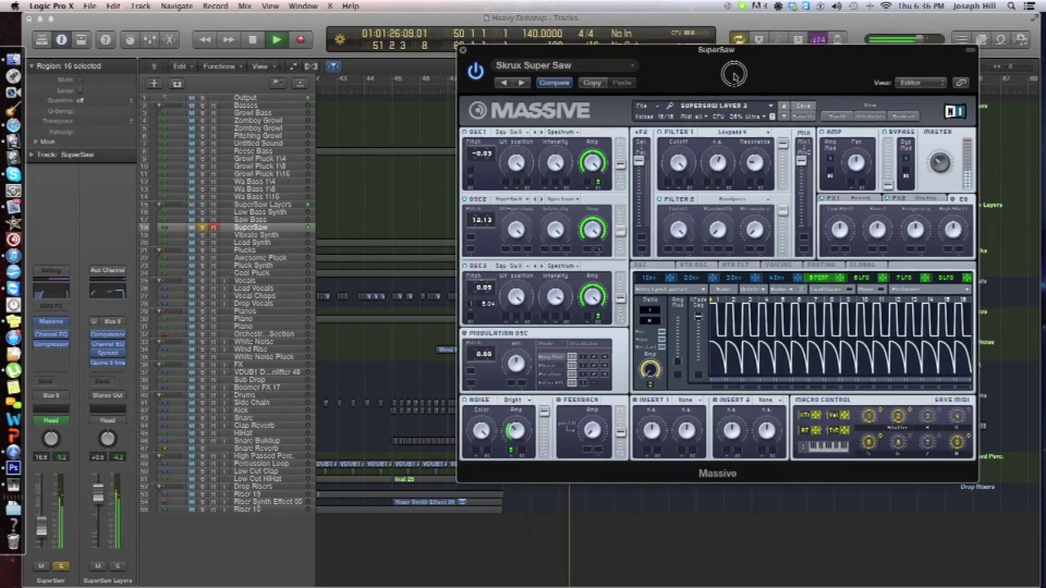
left_click_drag(734, 68, 568, 69)
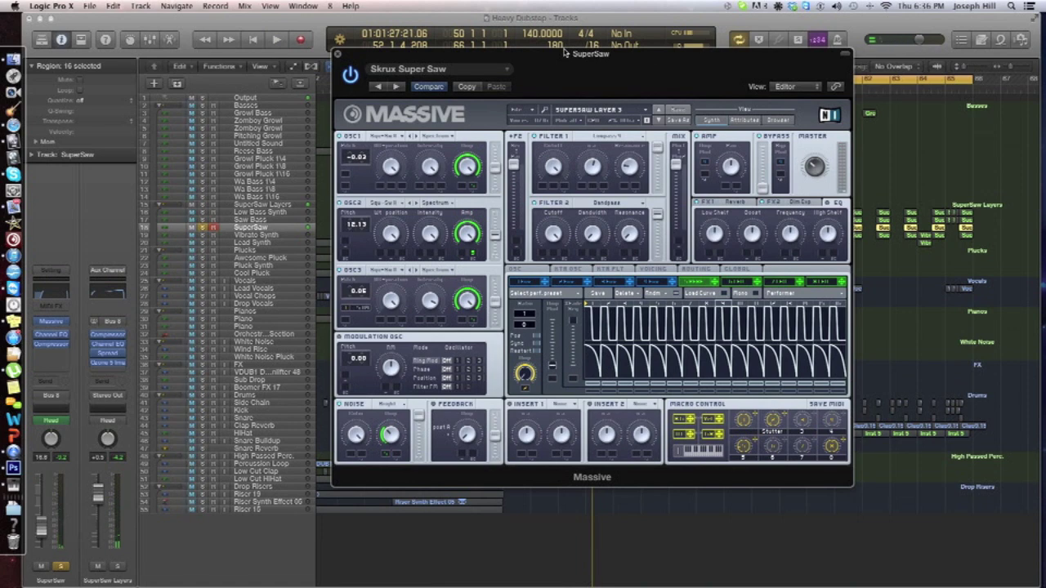
left_click(396, 141)
left_click(399, 129)
key("space")
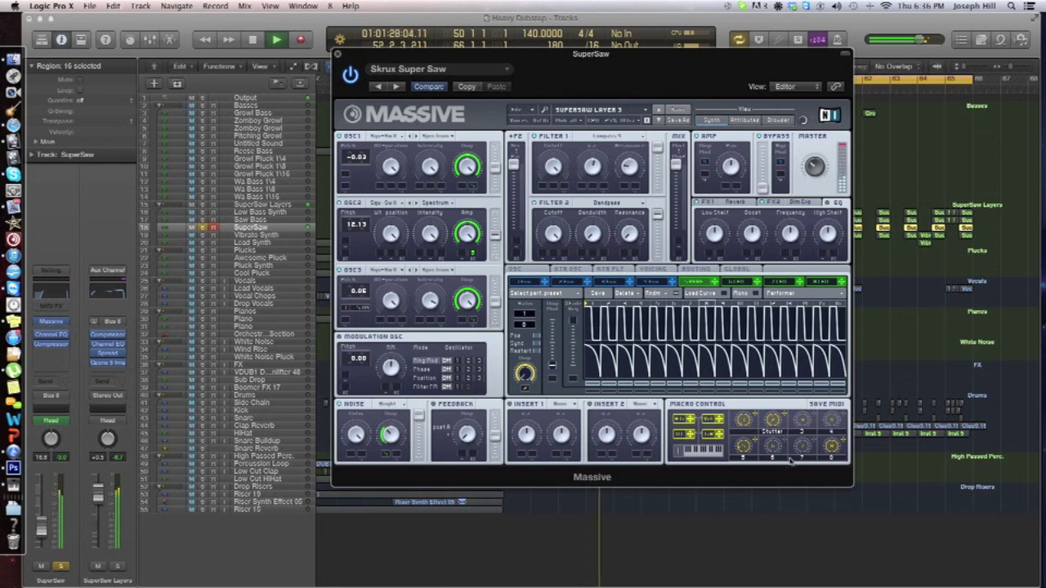
key("space")
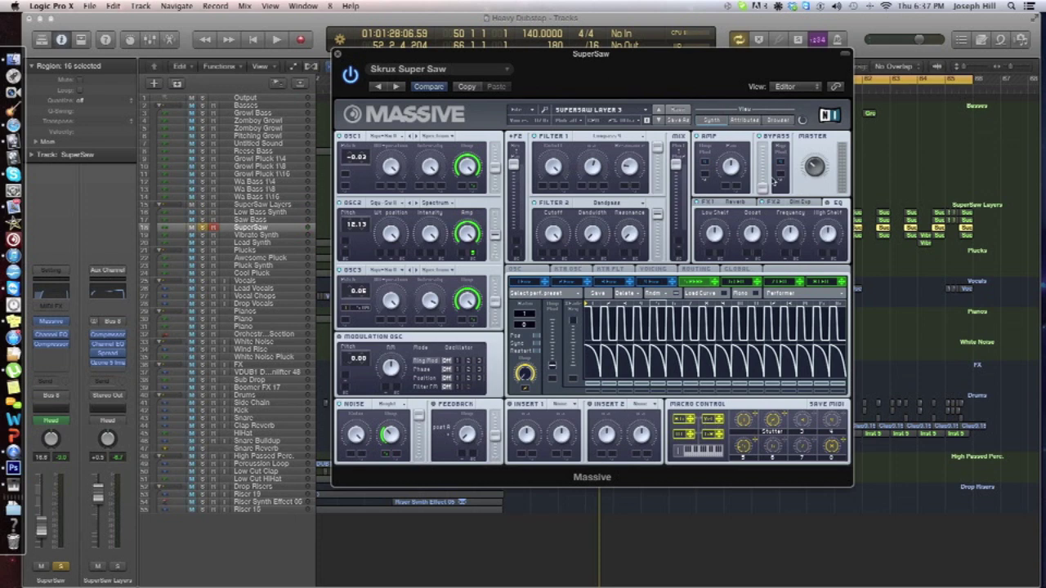
left_click(338, 54)
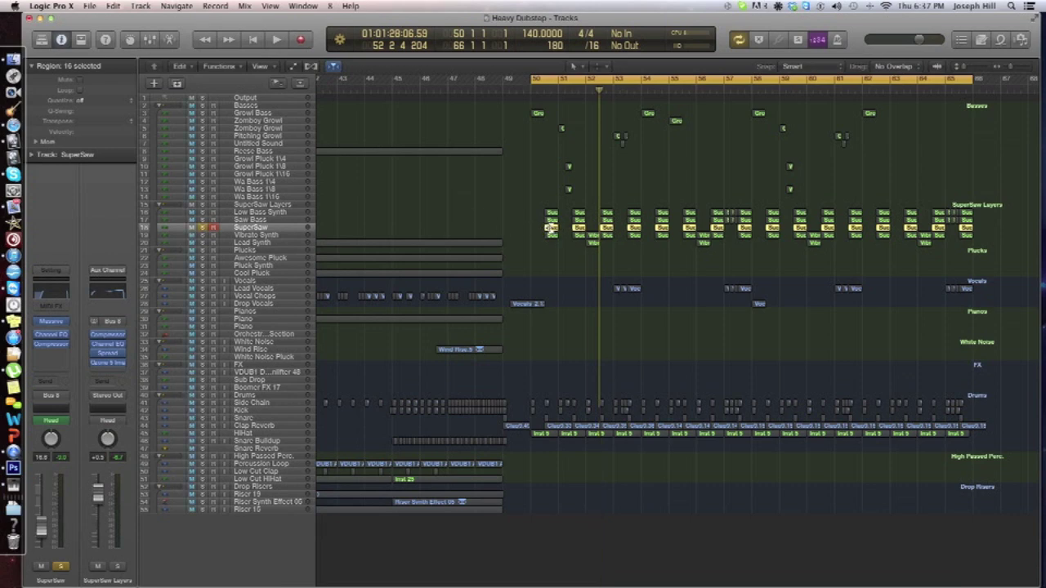
double_click(549, 227)
left_click_drag(485, 458, 484, 409)
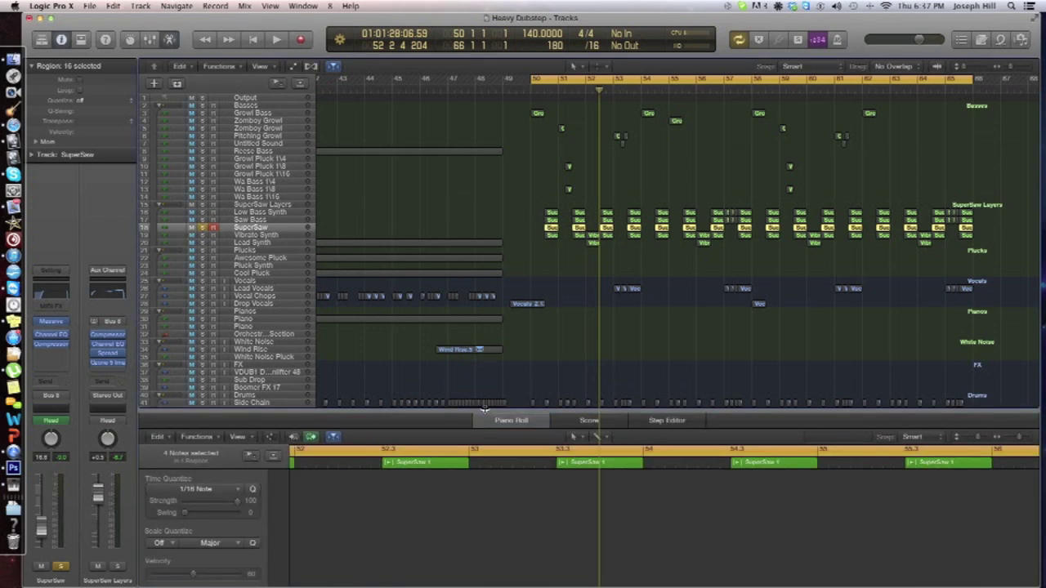
key("e")
left_click(497, 339)
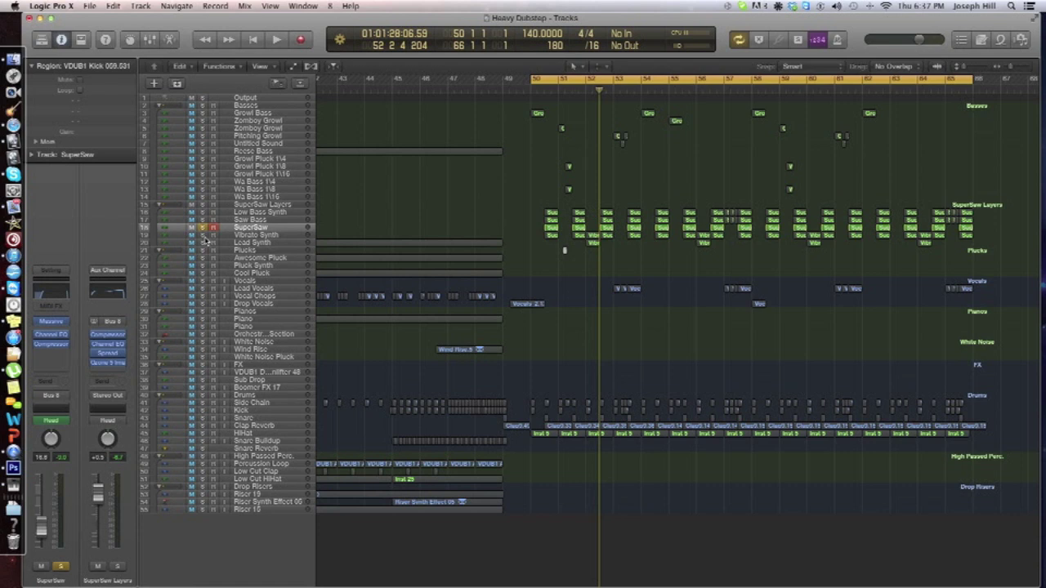
left_click(245, 235)
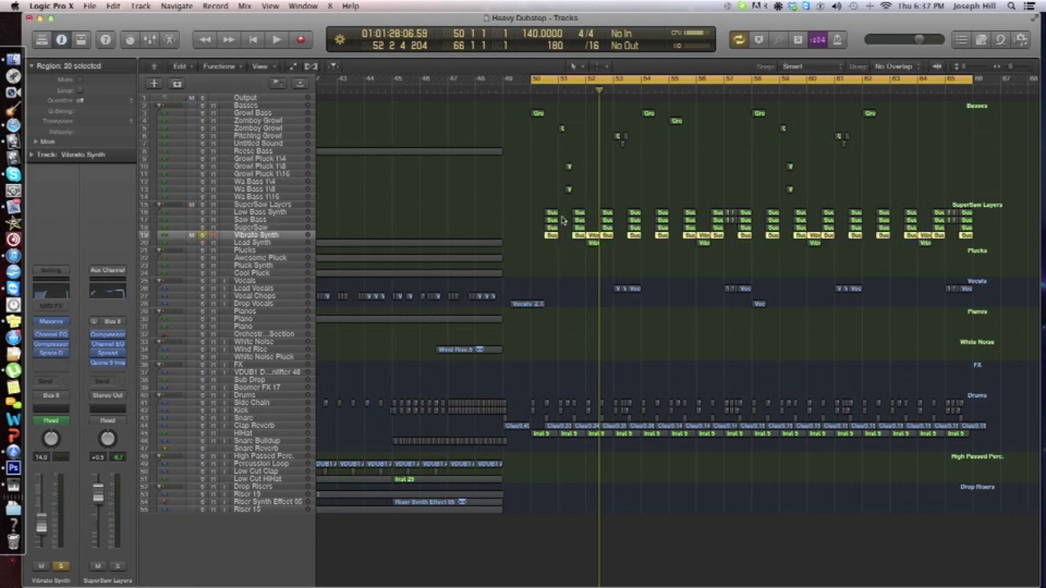
Play from the cycle start, solo Vibrato Synth and open its Massive Supersaw Layer 4 patch
left_click(574, 272)
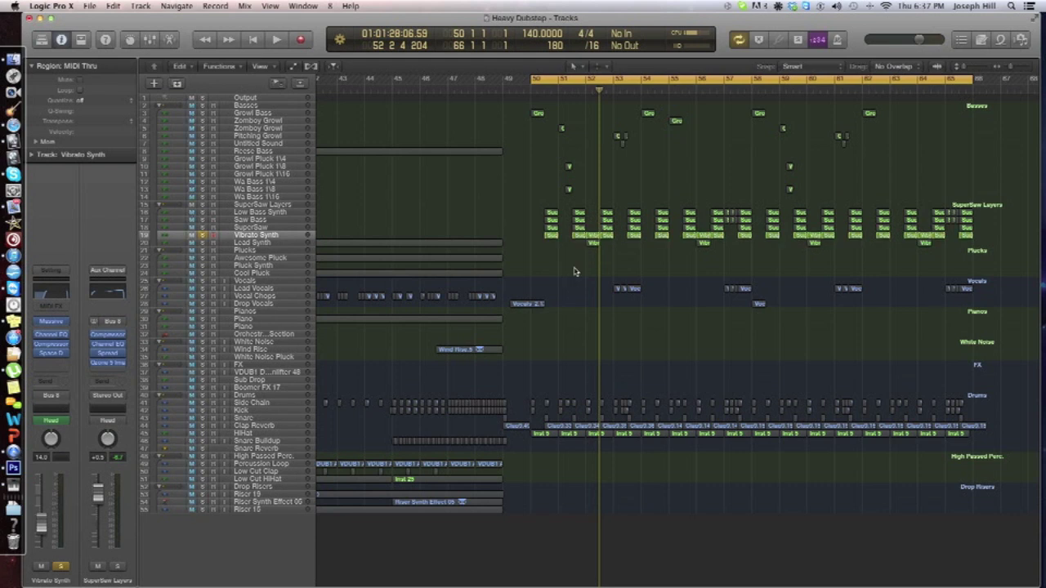
key("space")
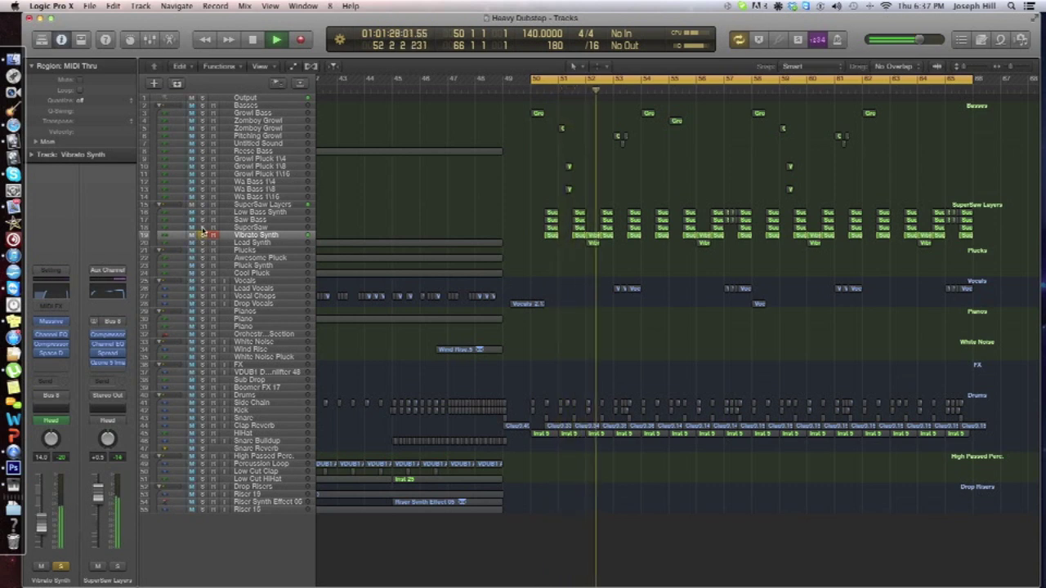
key("space")
key("space")
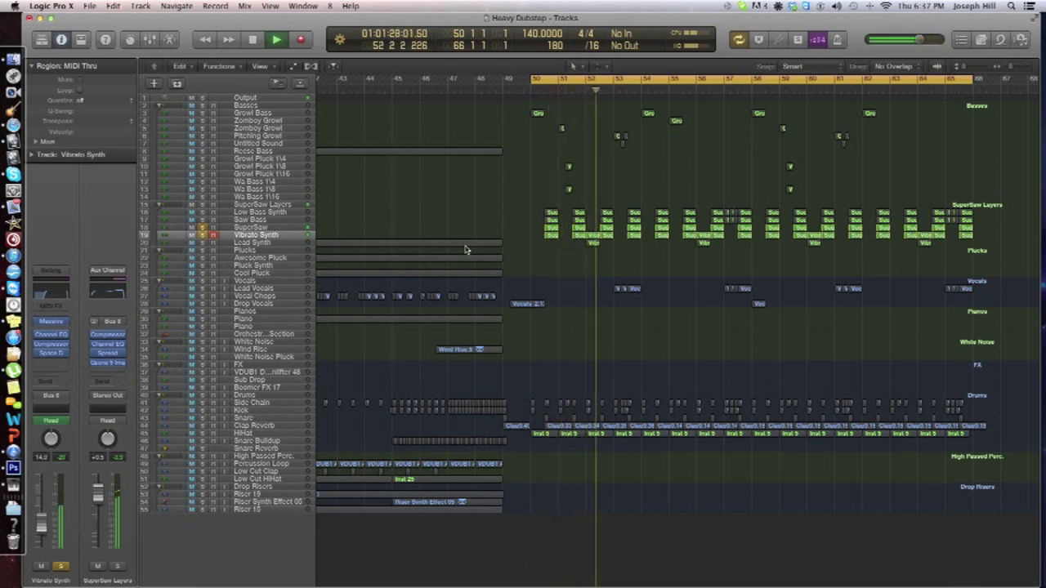
left_click(202, 235)
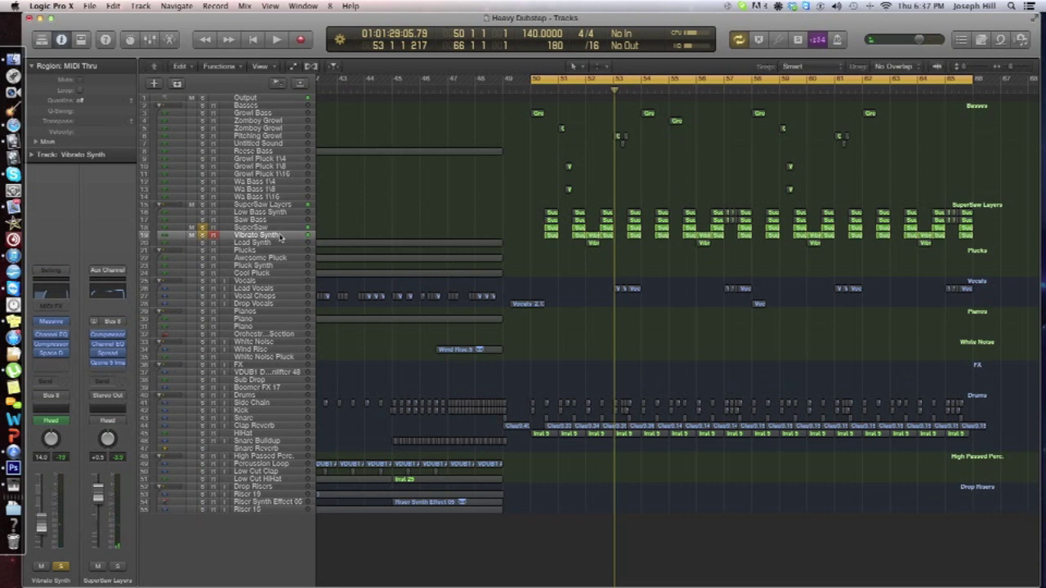
left_click(56, 322)
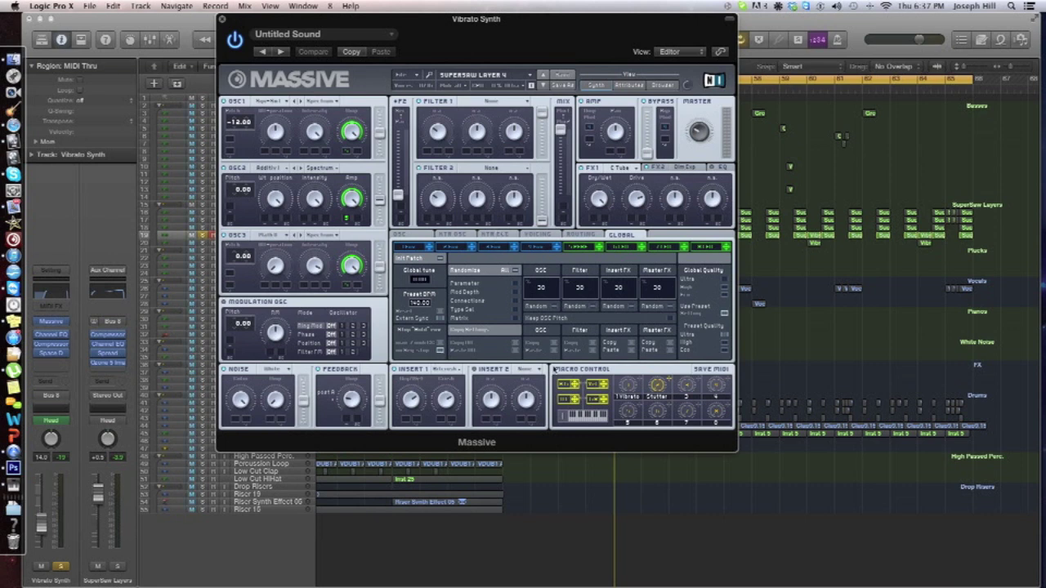
Inspect the patch's oscillator settings and first envelope, then close the Massive window
left_click(419, 237)
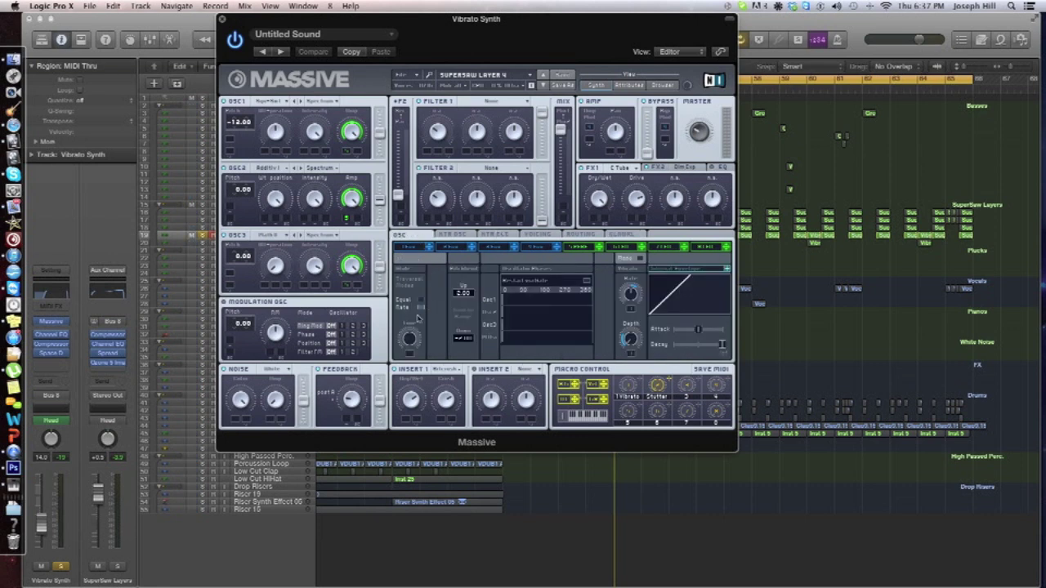
left_click(410, 247)
left_click(223, 19)
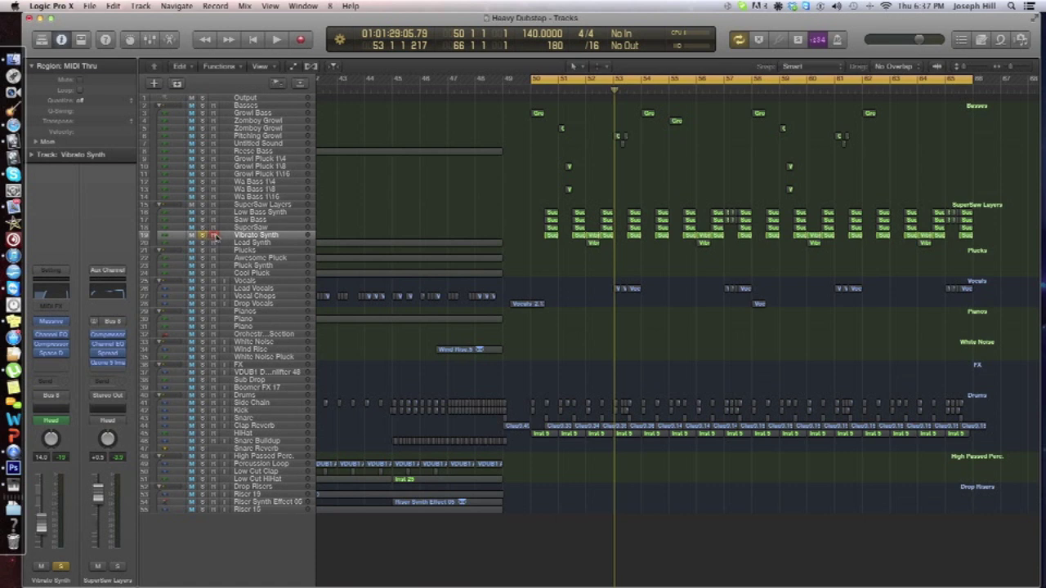
Move the solo from the Vibrato Synth track to the Saw Bass track
left_click(203, 236)
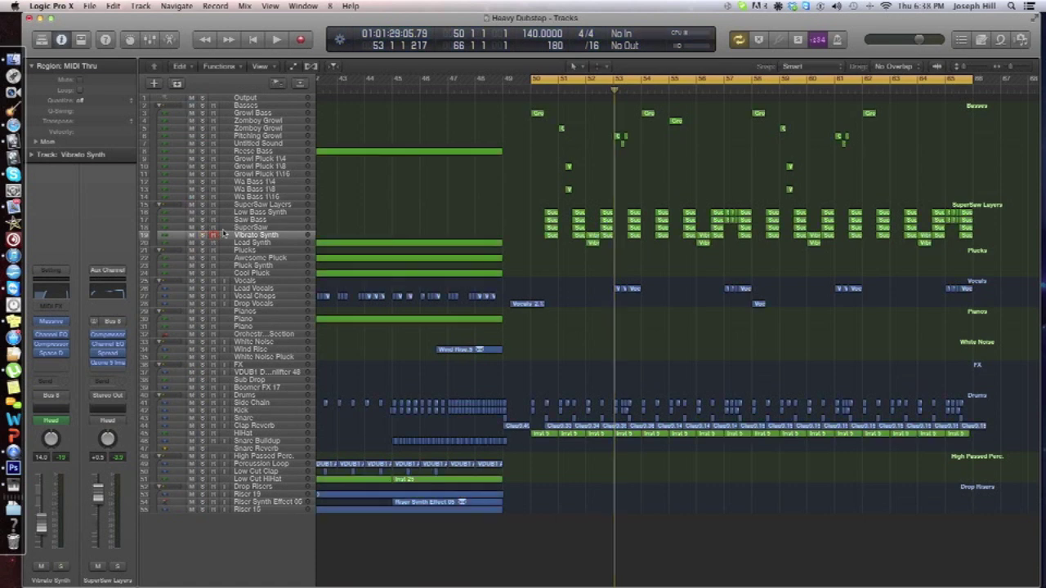
left_click(243, 221)
left_click(201, 221)
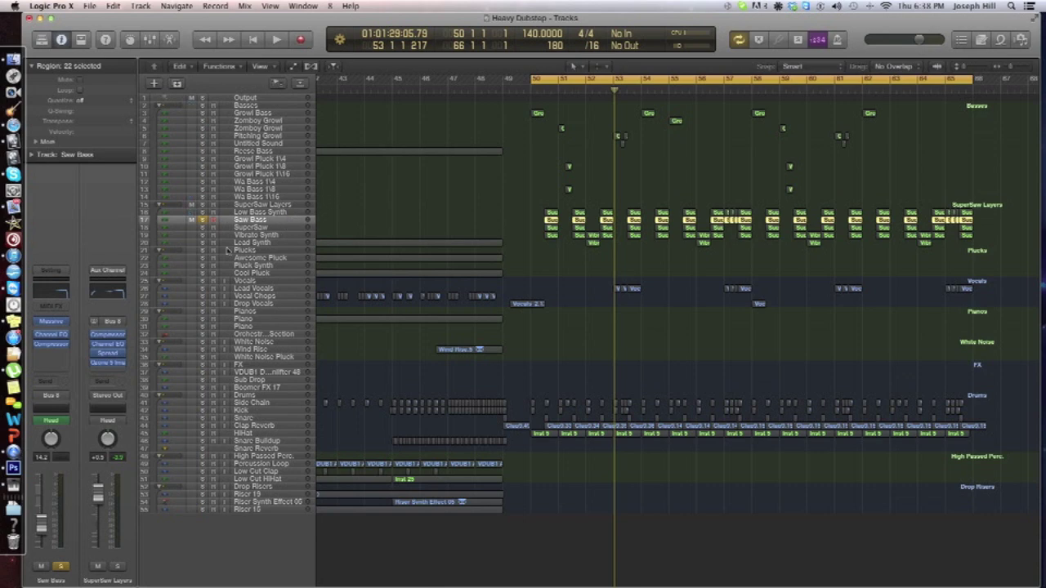
left_click(52, 322)
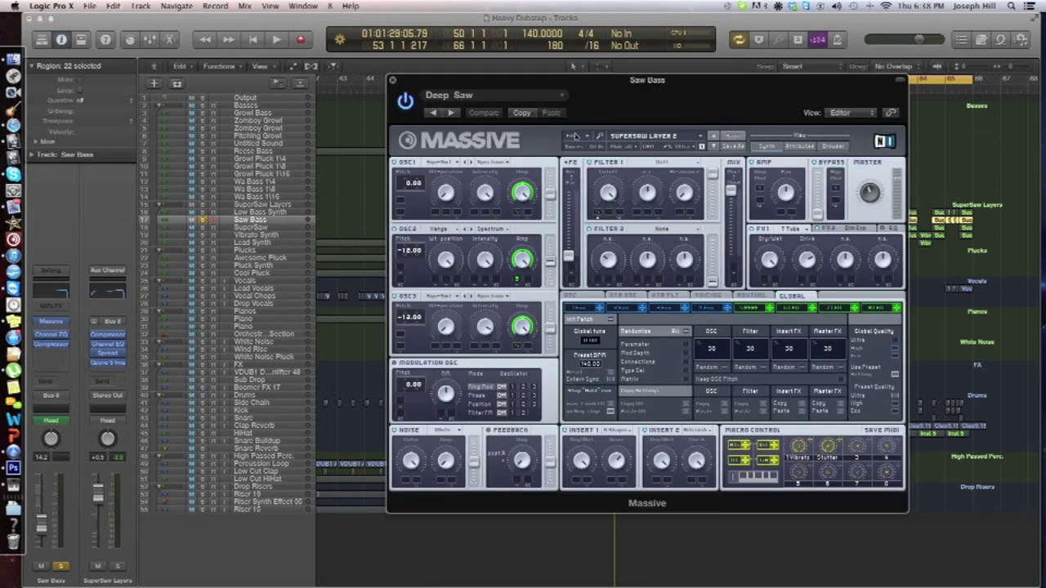
left_click_drag(648, 94, 703, 342)
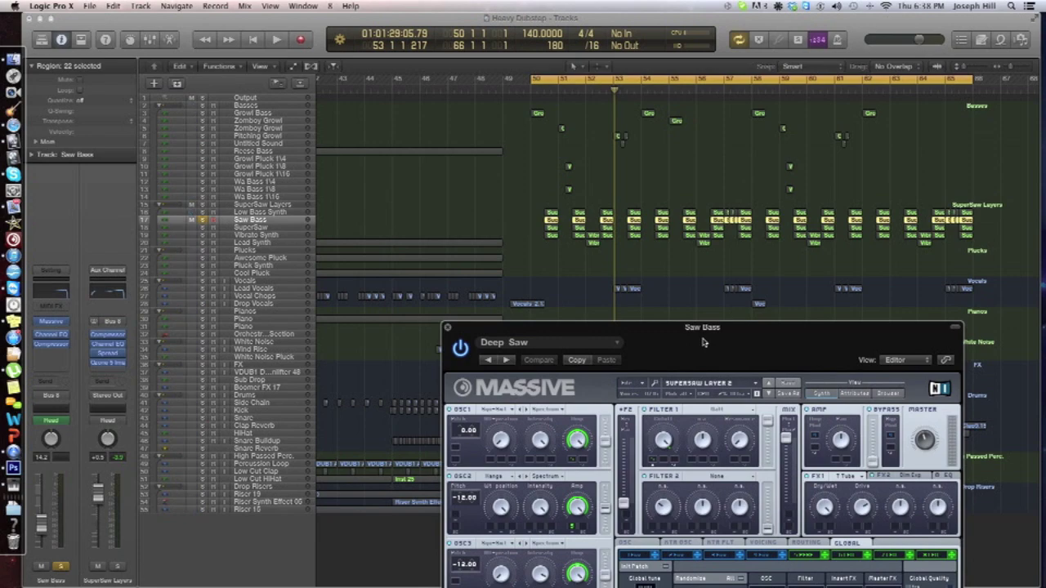
left_click_drag(680, 340, 691, 227)
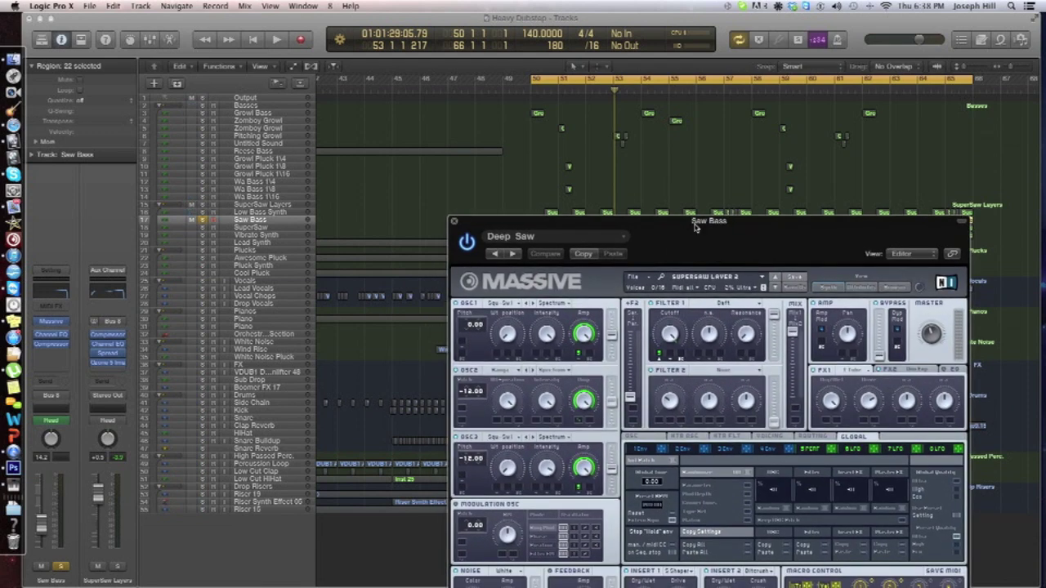
key("space")
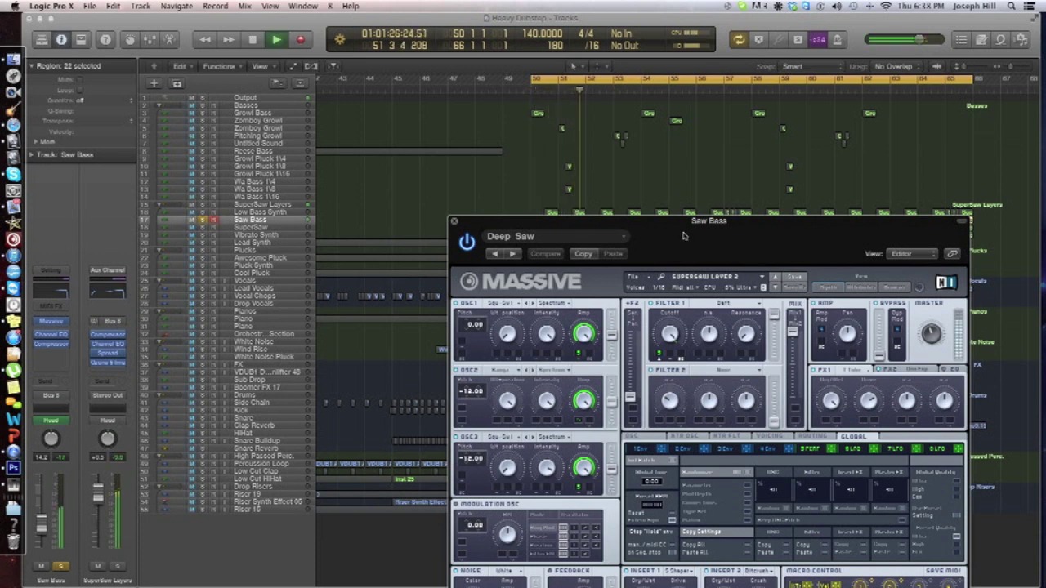
key("space")
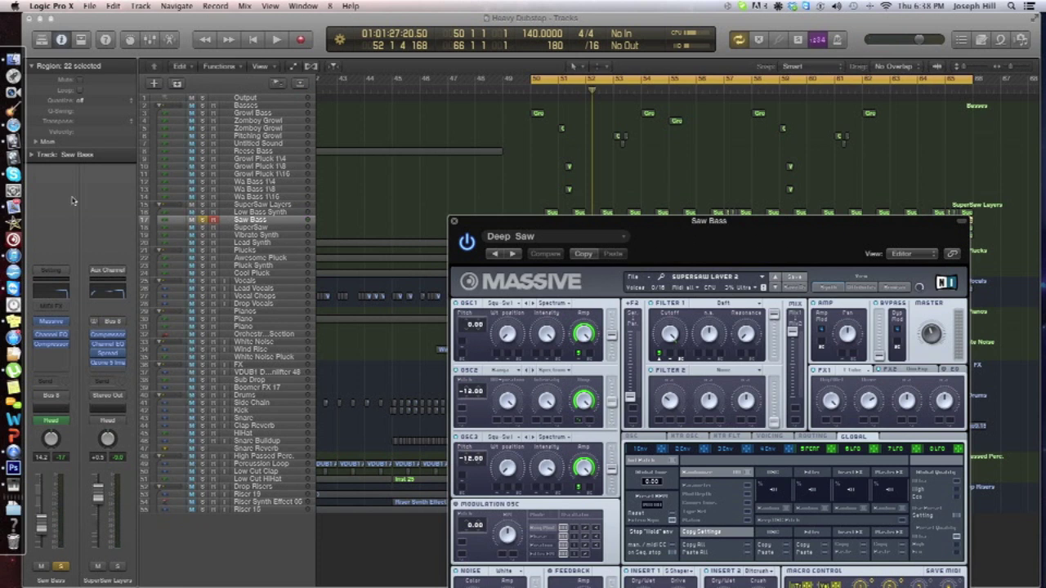
left_click(201, 235)
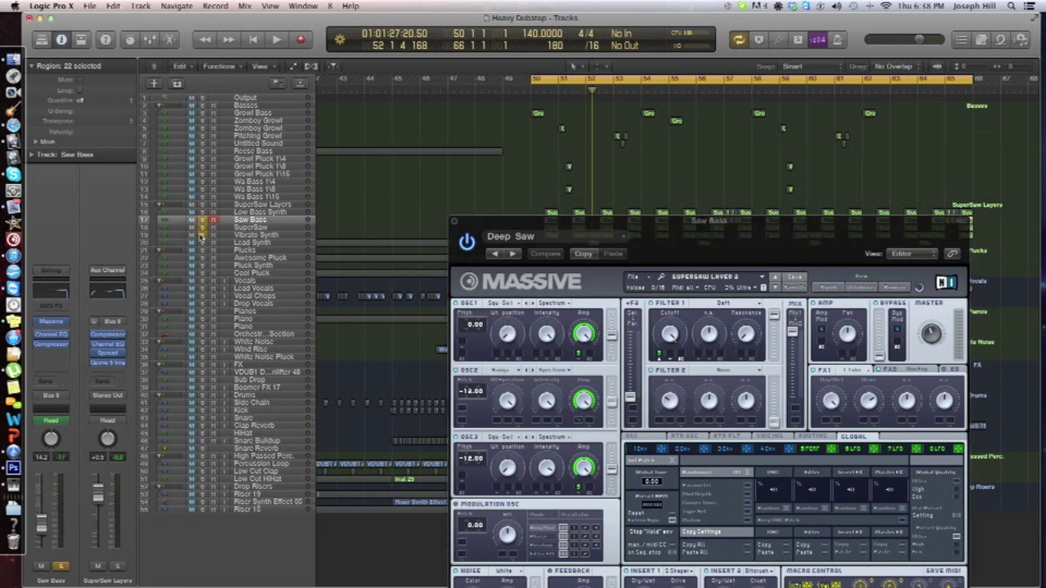
key("space")
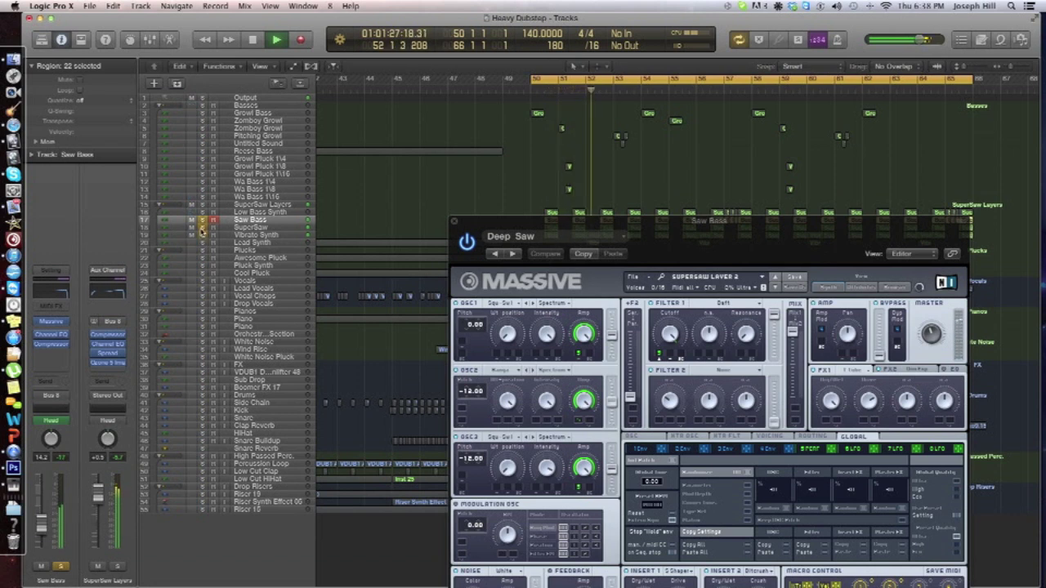
left_click(202, 227)
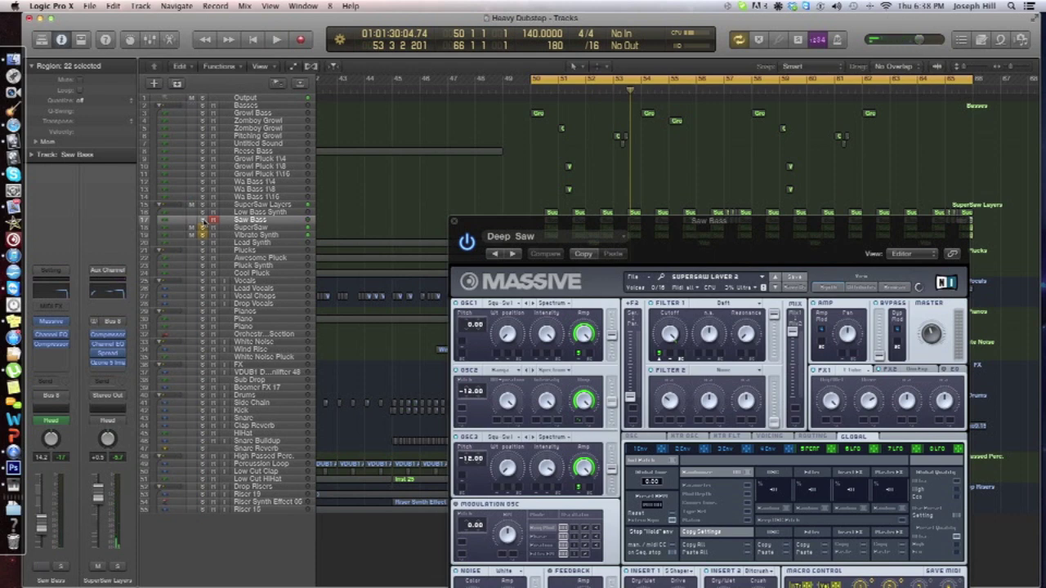
left_click(203, 221)
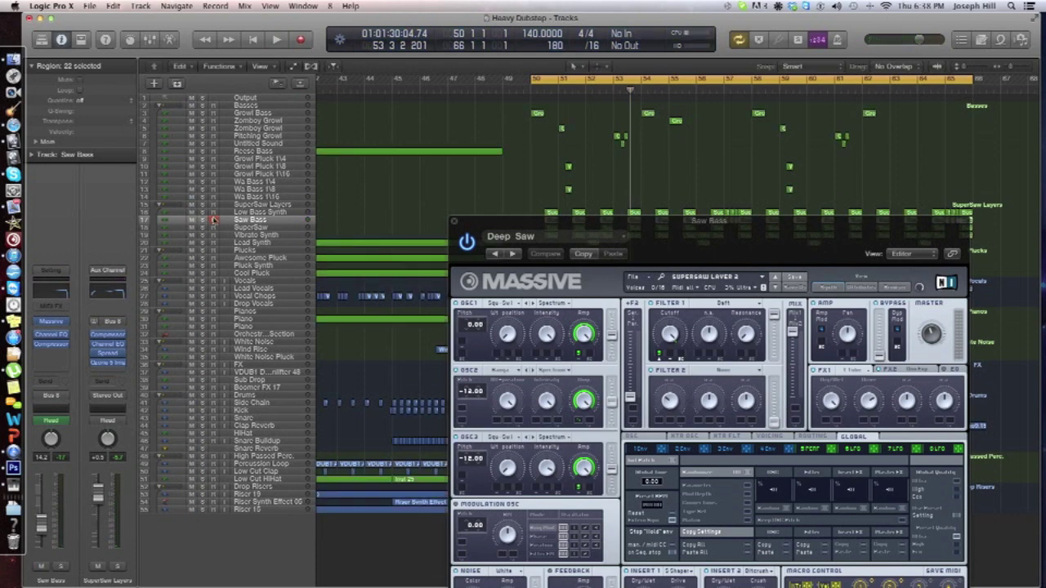
left_click_drag(570, 243, 451, 72)
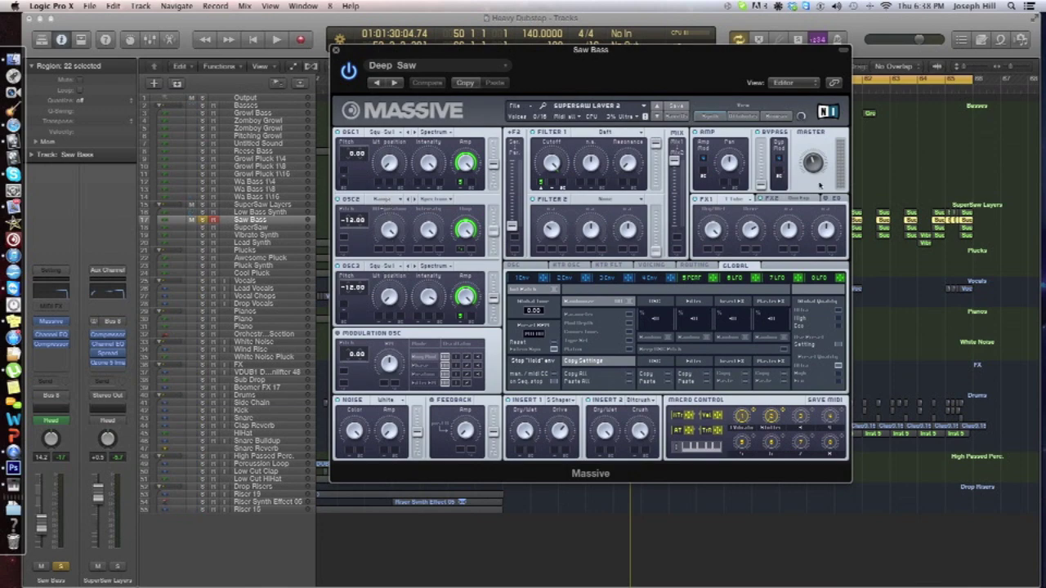
left_click_drag(334, 52, 412, 106)
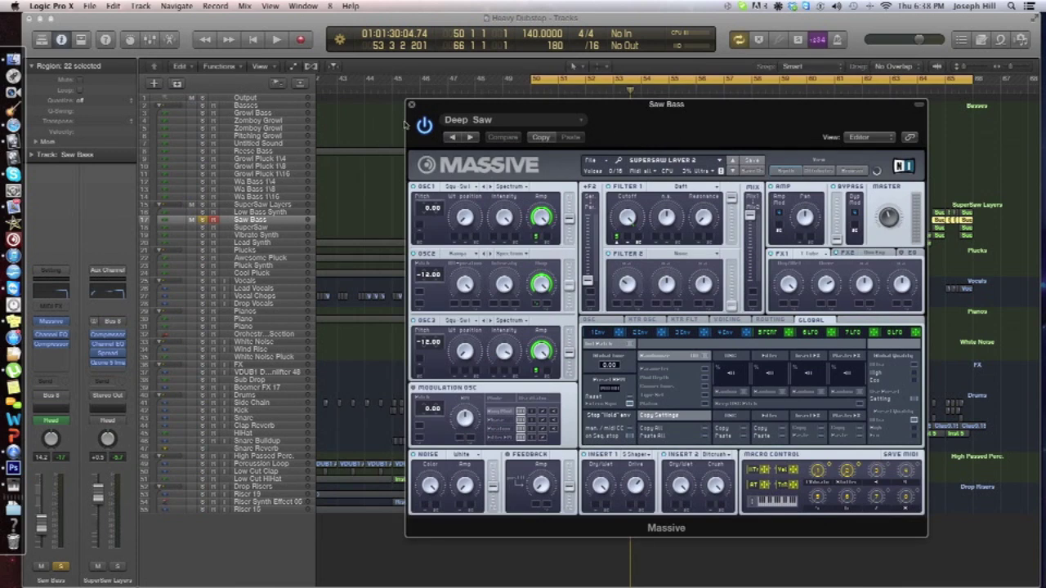
left_click(412, 106)
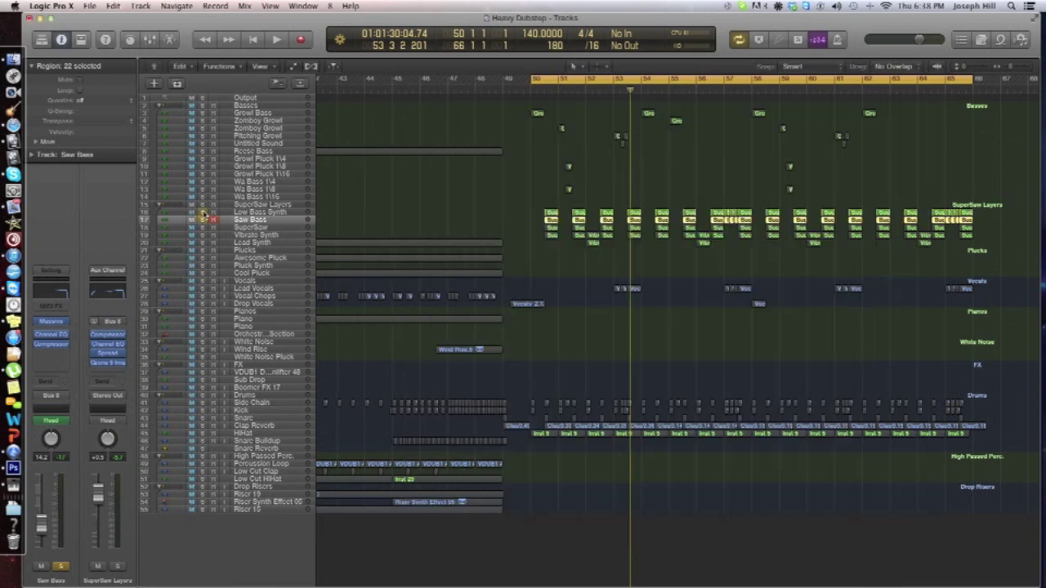
Open the Low Bass Synth's Massive Supersaw Layer 1 patch and play from bar 50 with the Reese Bass region
left_click(259, 212)
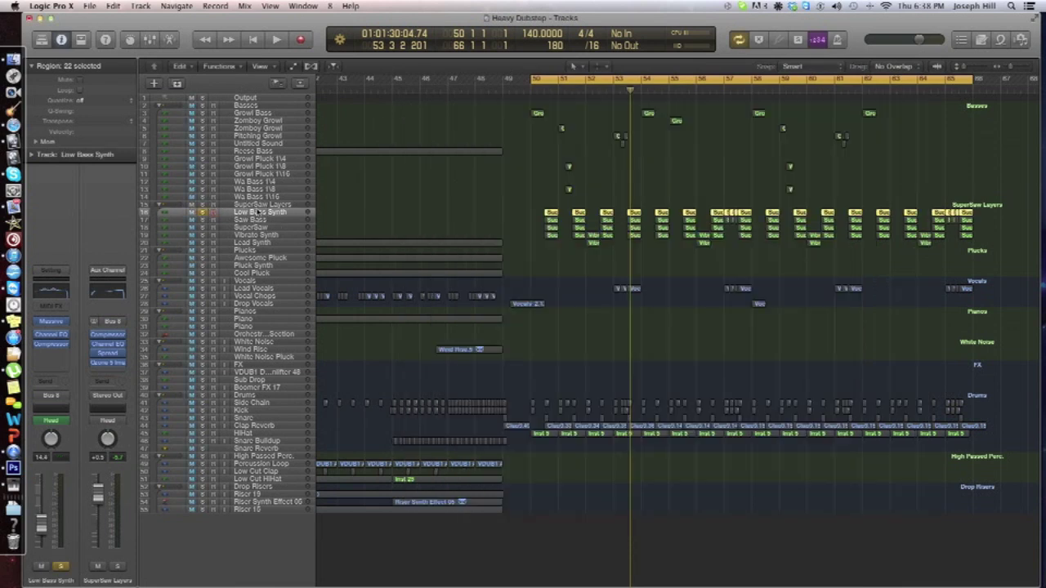
left_click(51, 321)
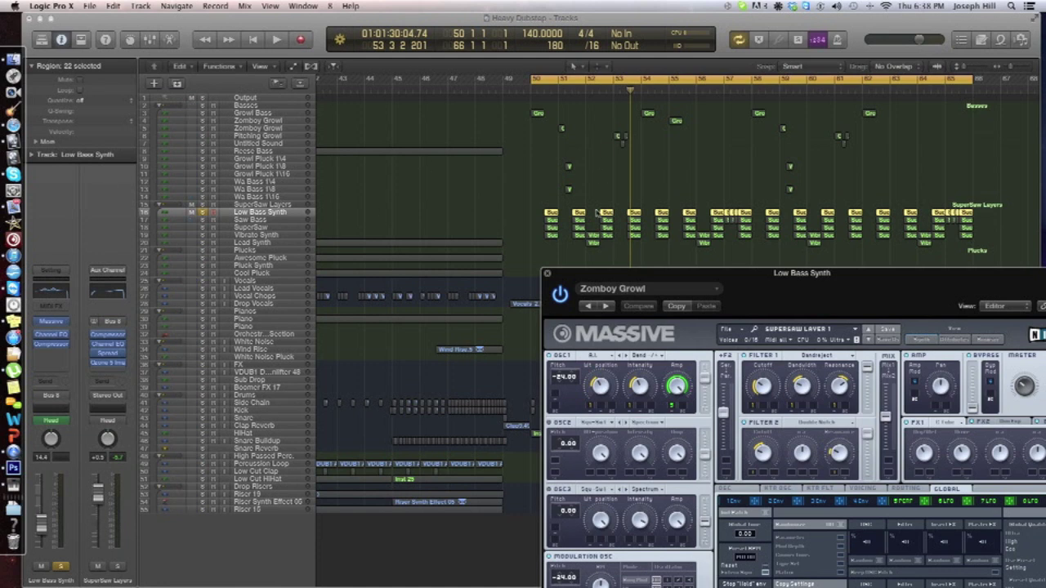
key("space")
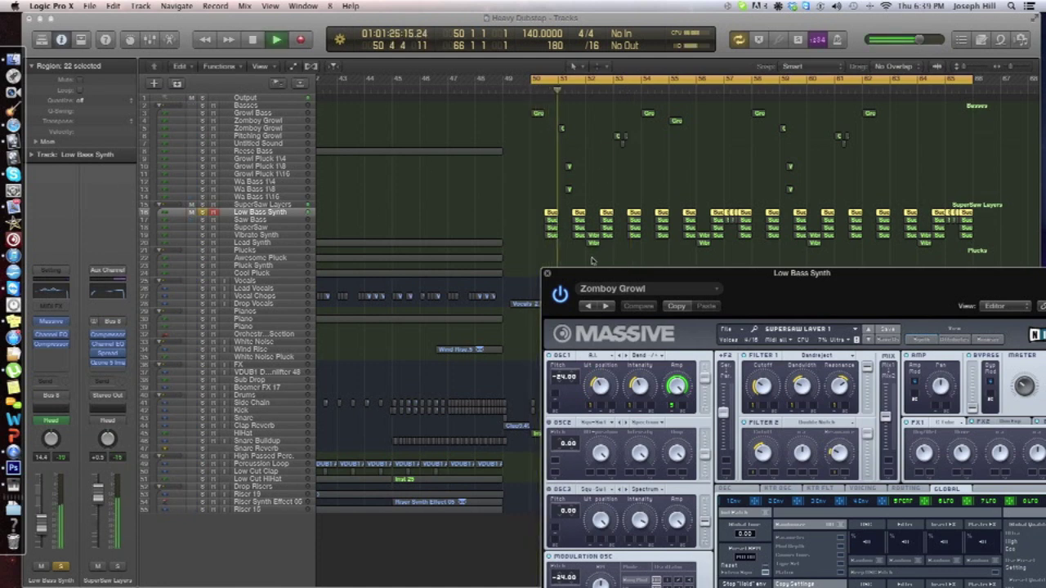
key("space")
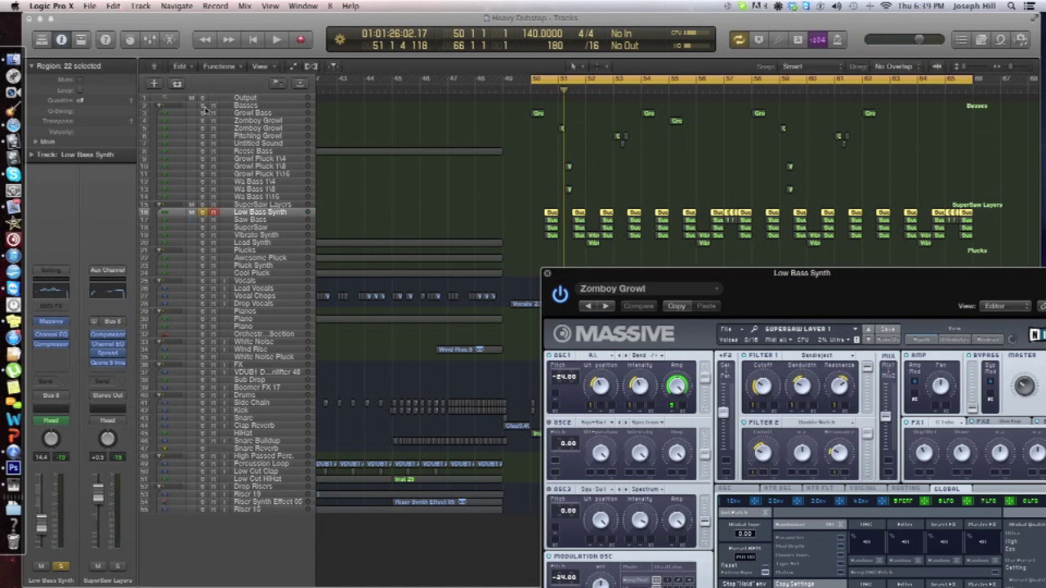
left_click(482, 151)
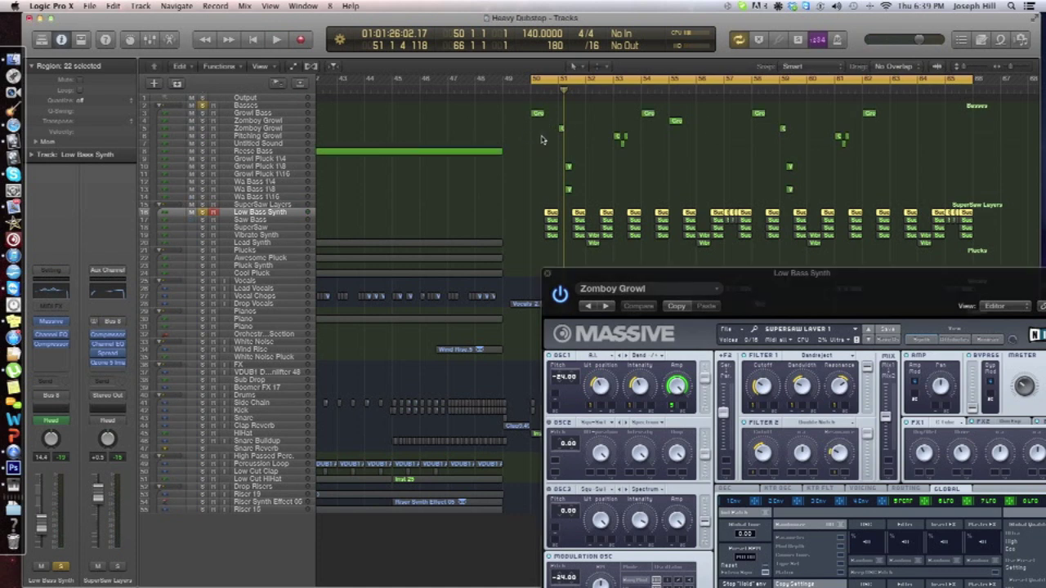
key("space")
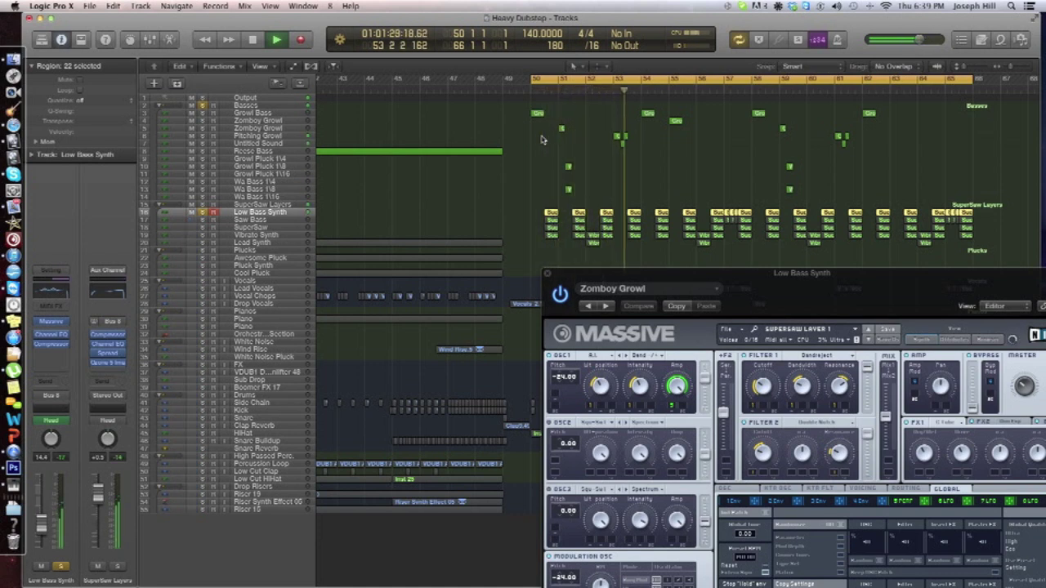
key("space")
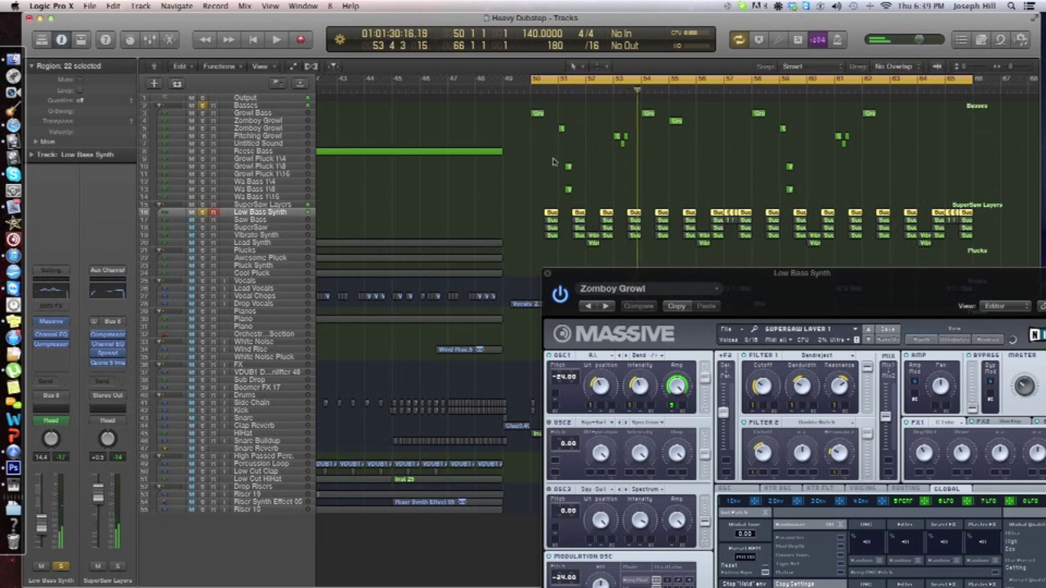
Reposition the Massive window so the whole patch is visible
left_click_drag(758, 301, 745, 281)
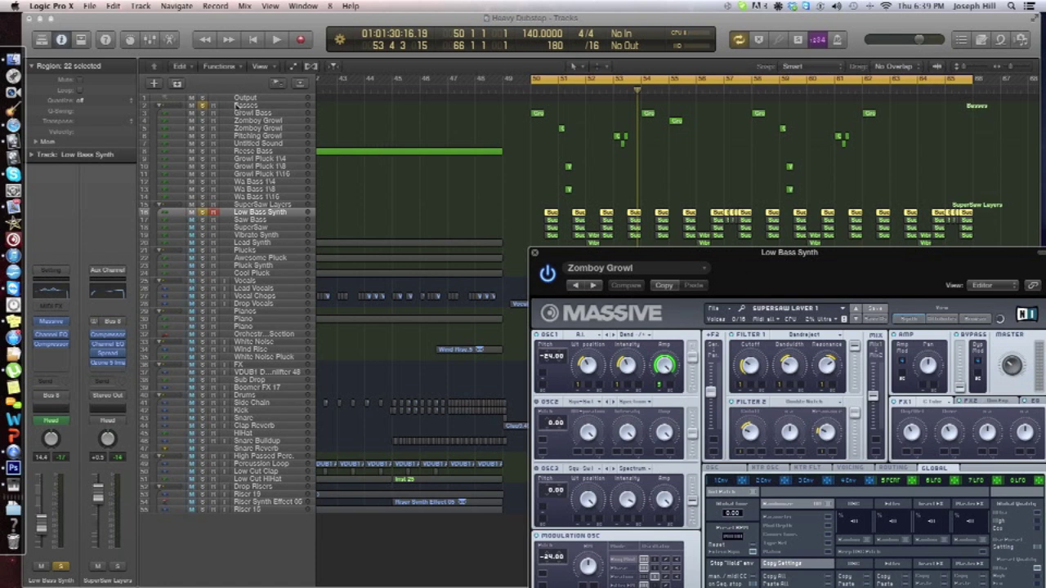
left_click(202, 105)
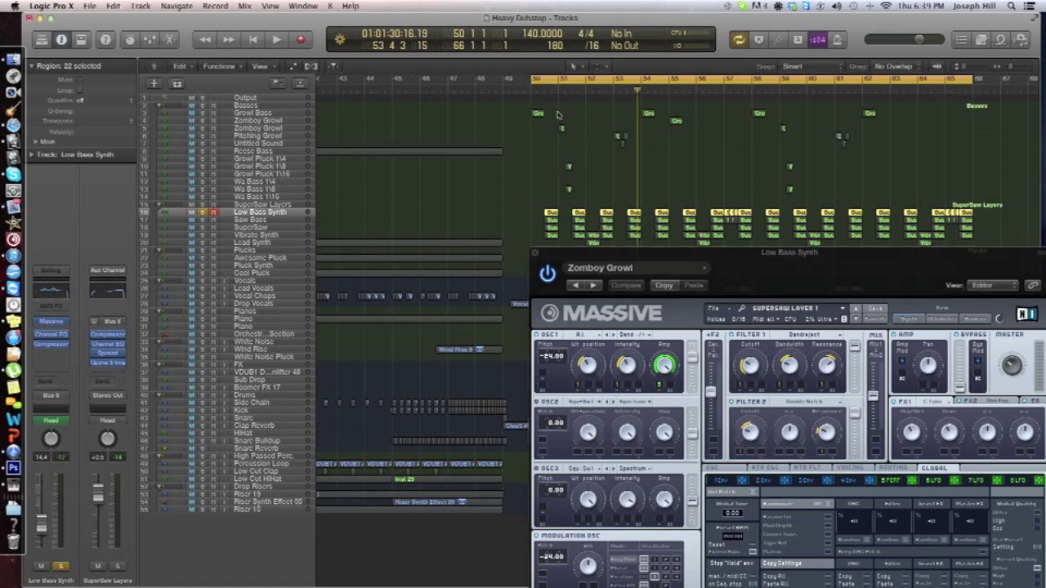
left_click_drag(742, 252, 768, 268)
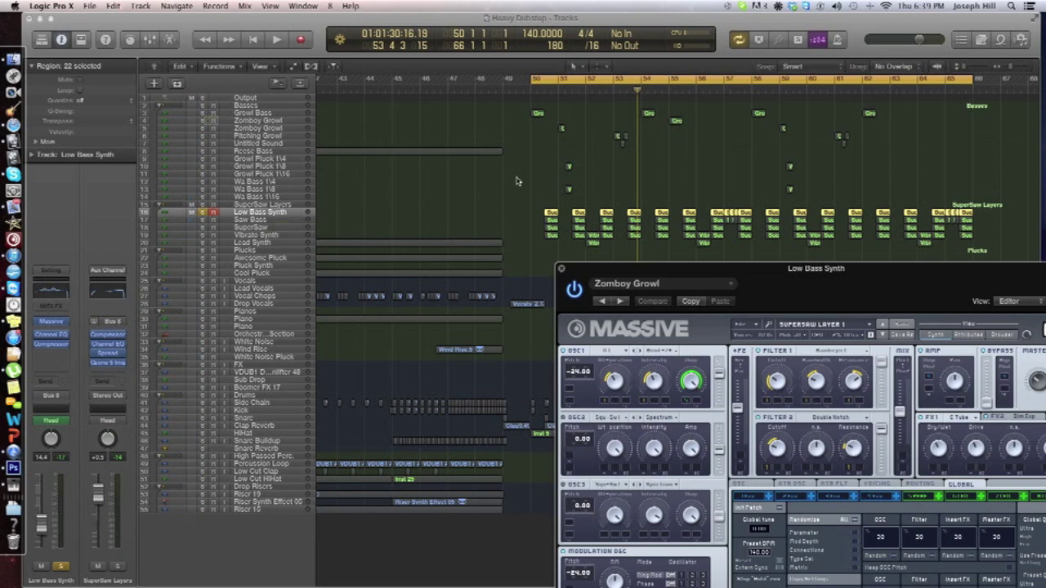
left_click_drag(823, 281, 661, 79)
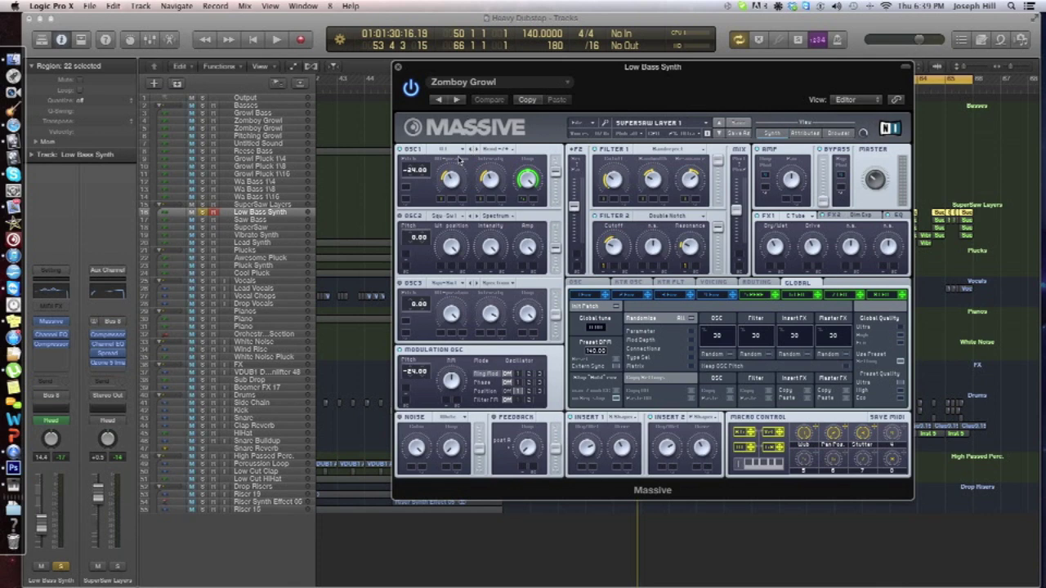
Close the Massive window, solo the SuperSaw layer tracks together and start playback
left_click(398, 67)
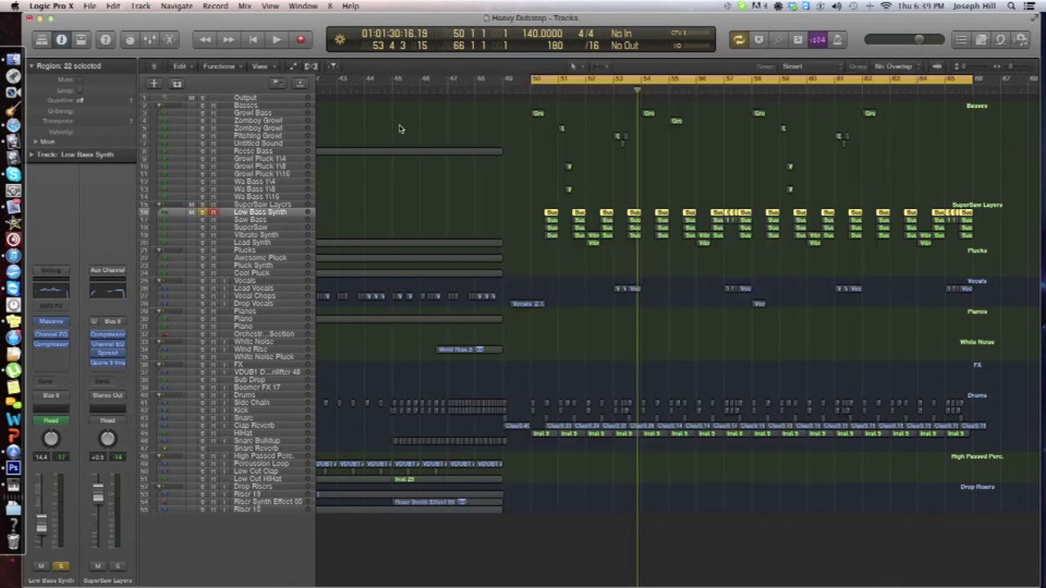
left_click_drag(200, 215, 204, 231)
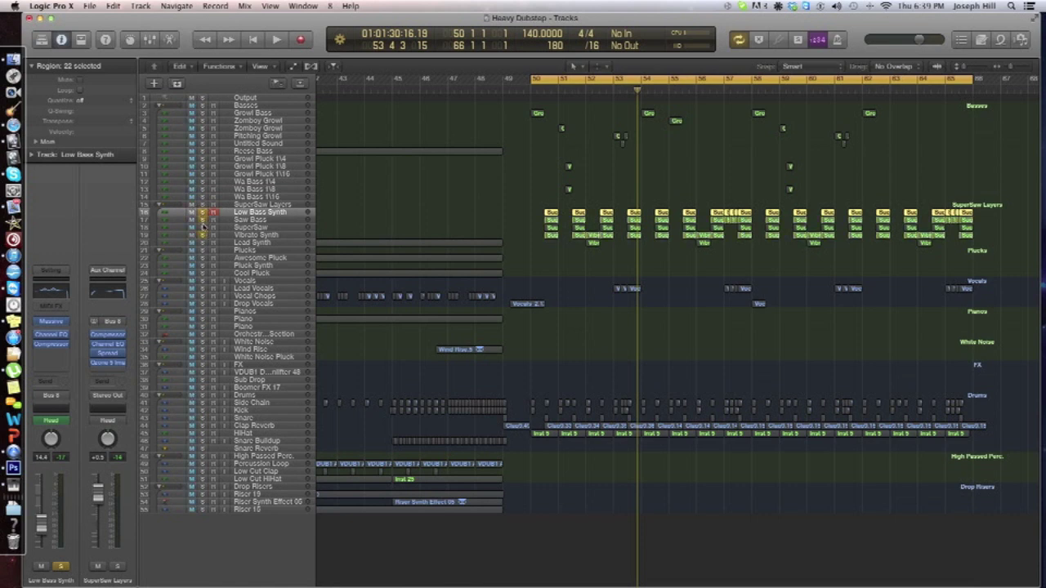
key("space")
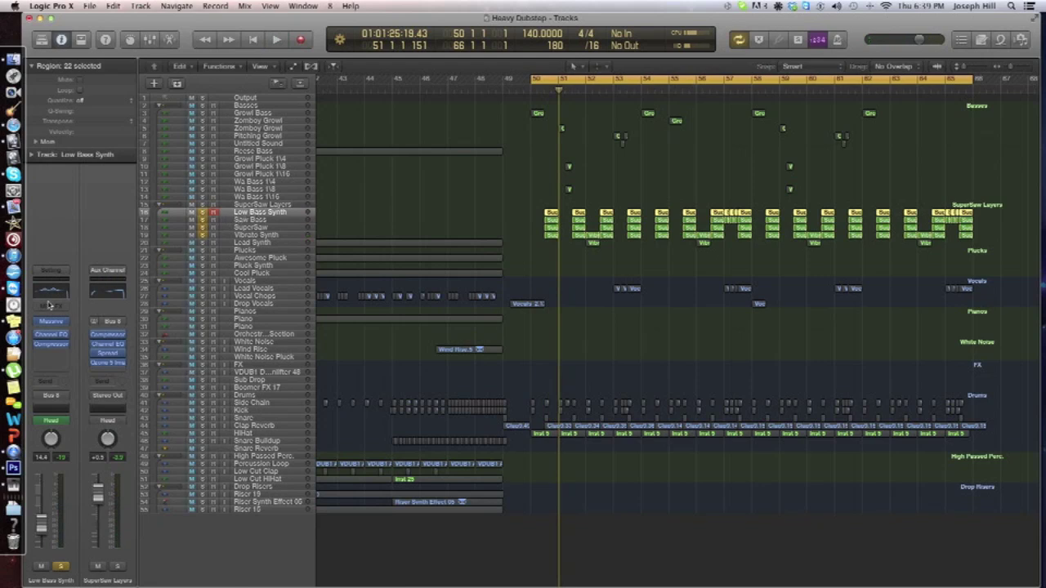
Check the Low Bass Synth's Channel EQ, then close it
left_click(71, 286)
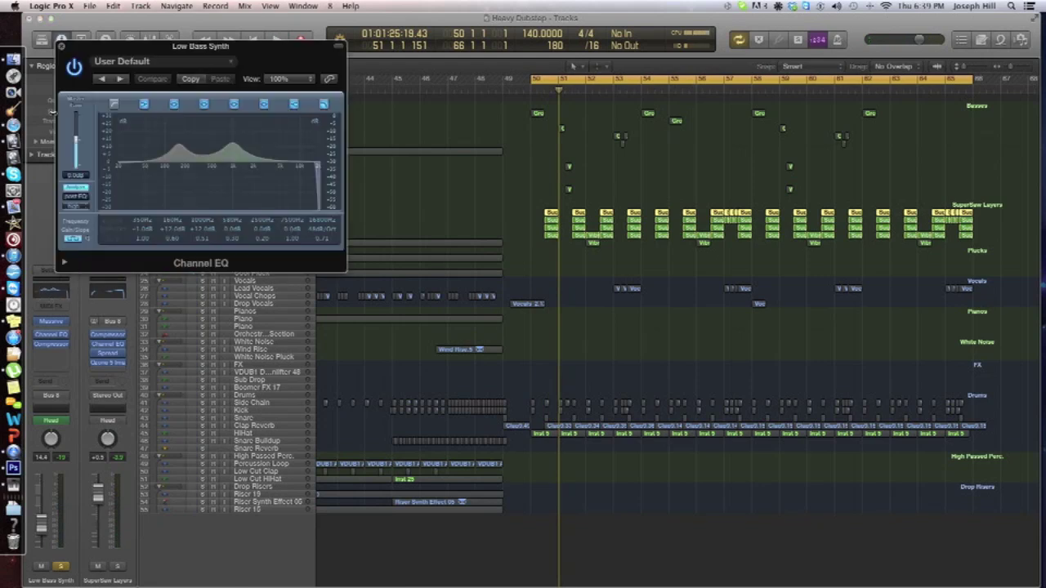
left_click_drag(94, 57, 279, 194)
left_click(246, 179)
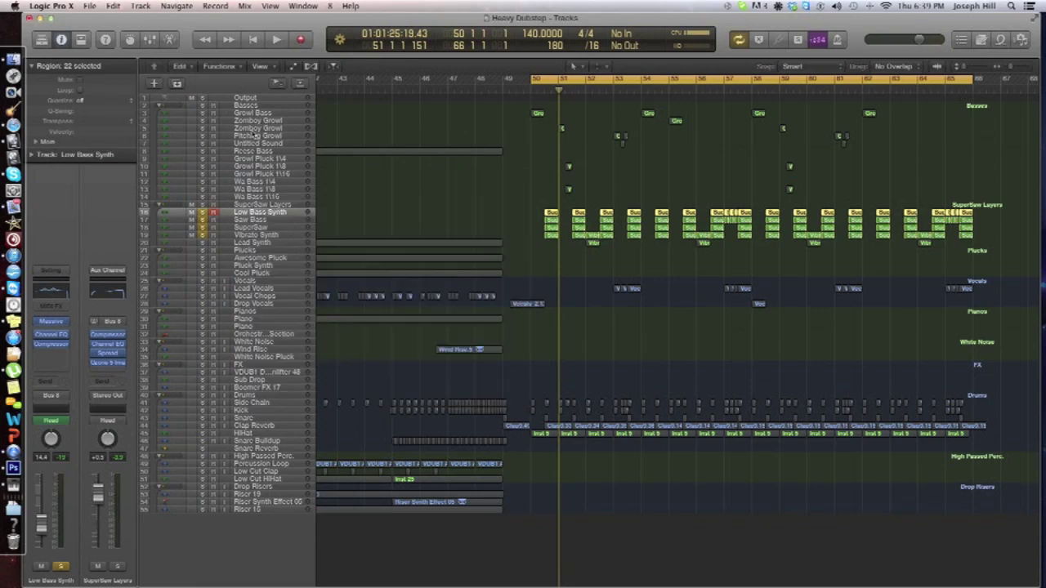
Select the Saw Bass, SuperSaw and Vibrato Synth tracks and the Layers stack, ending on Low Bass Synth
left_click(266, 221)
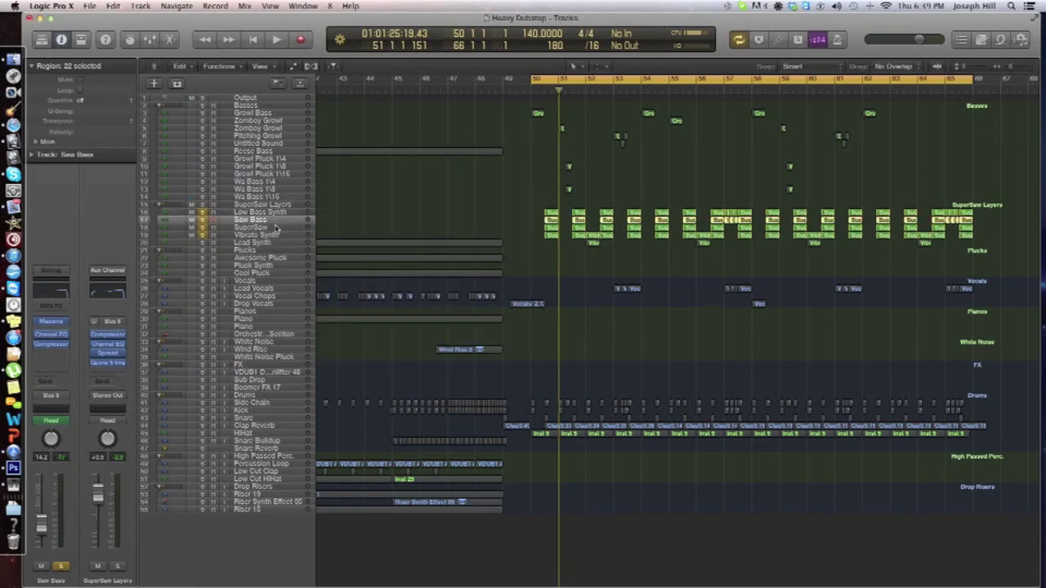
key("Down")
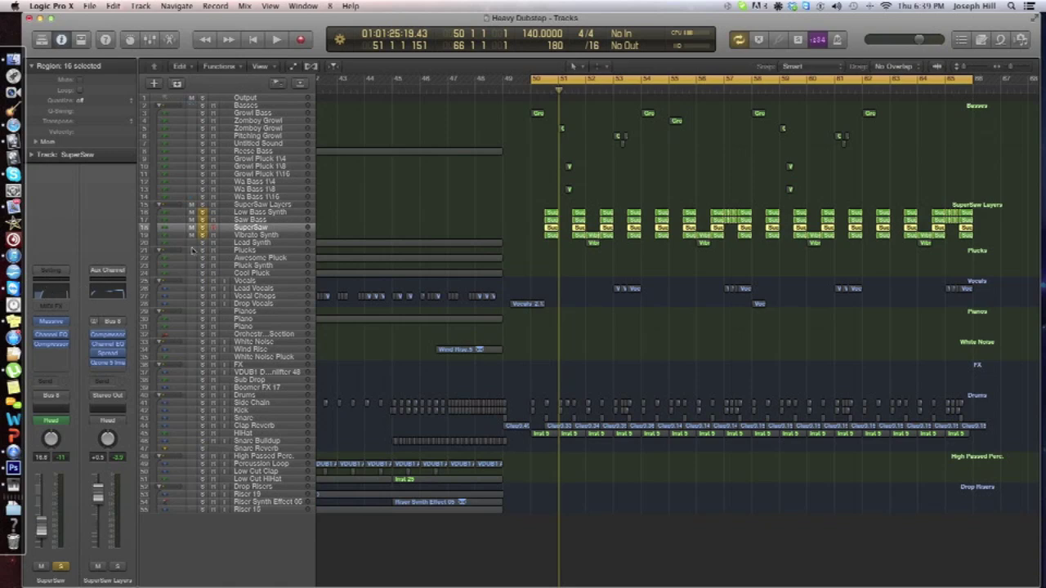
left_click(265, 234)
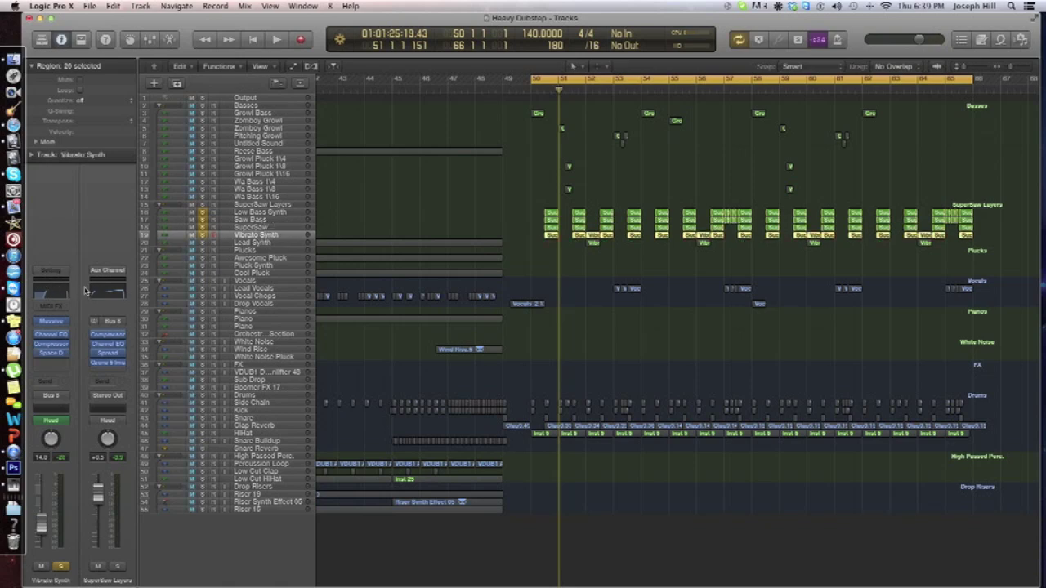
left_click(261, 204)
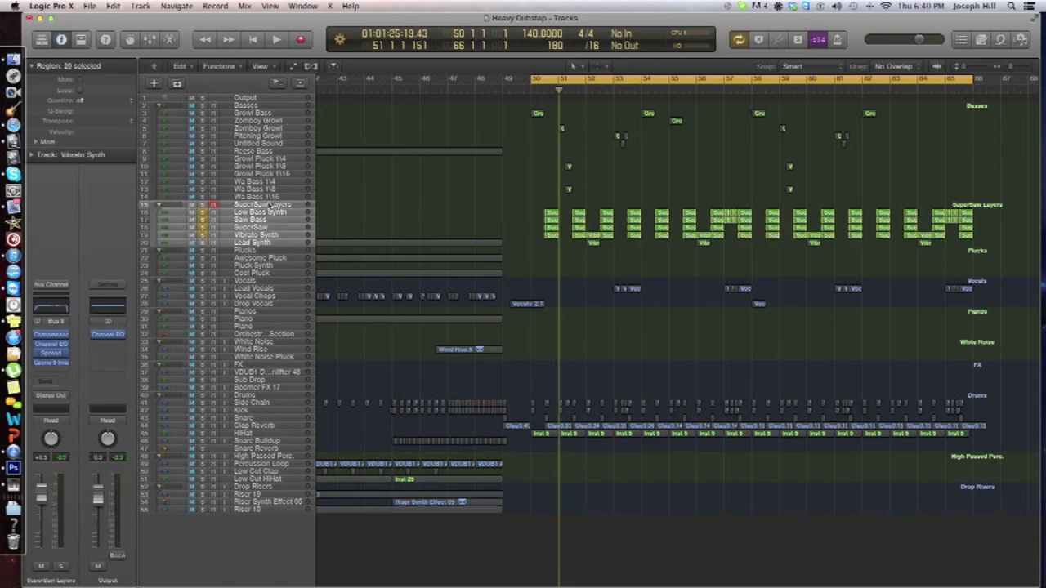
left_click(260, 212)
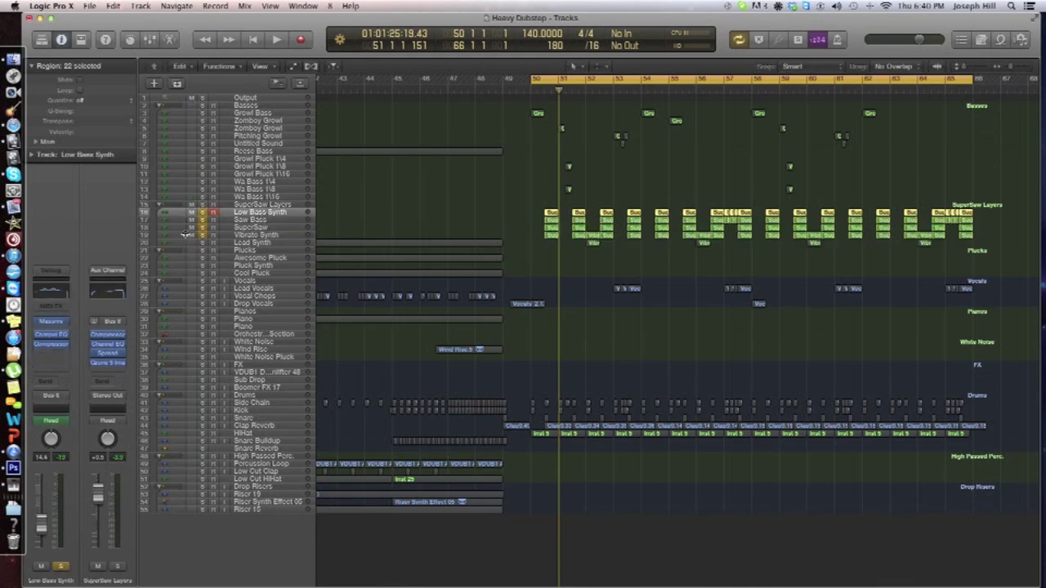
left_click(486, 199)
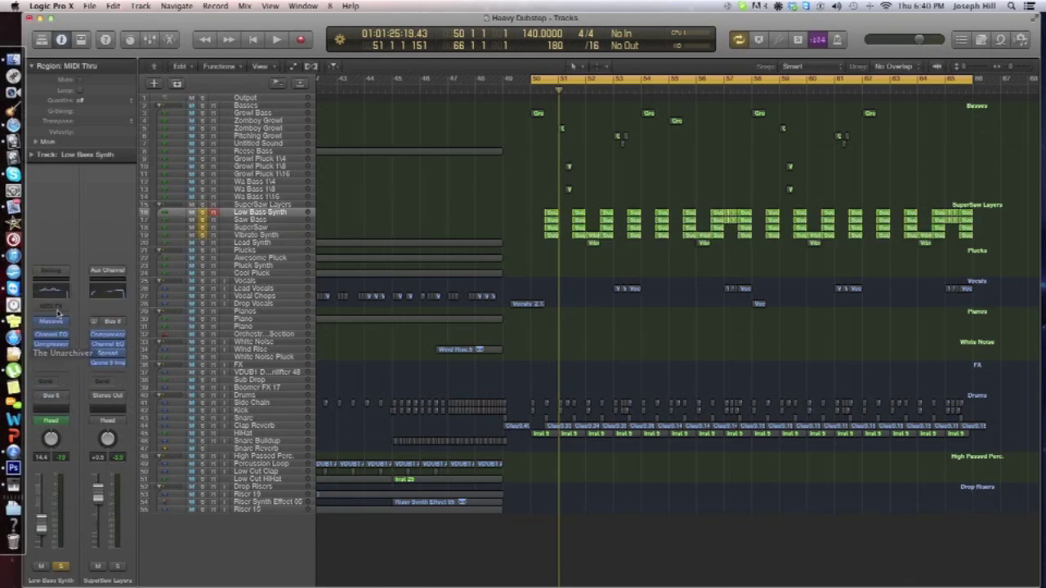
Hear the Low Bass Synth's side-chain Compressor during playback, close it, then select the SuperSaw Layers bus
left_click(59, 283)
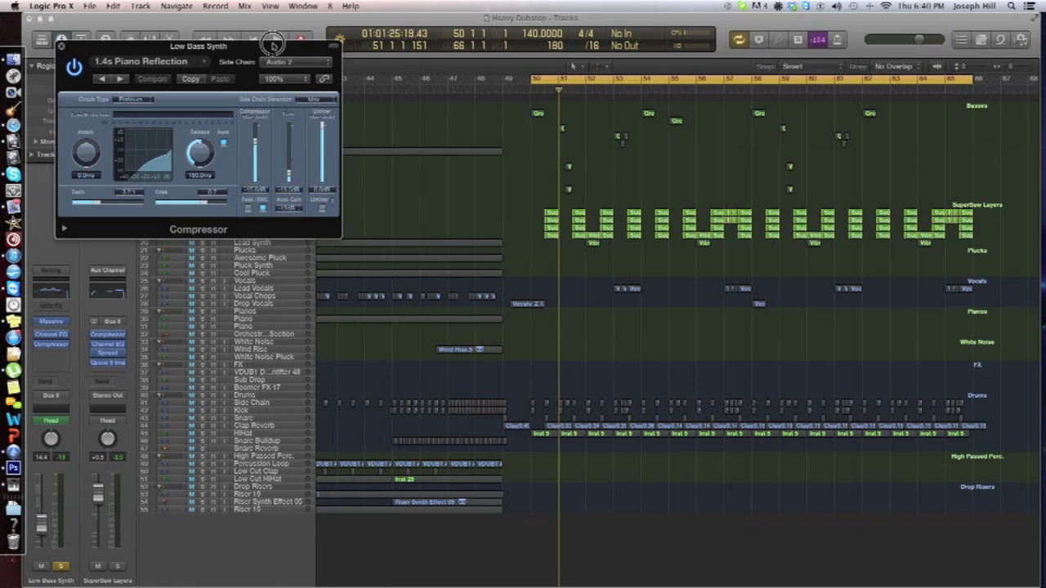
left_click_drag(196, 59, 354, 60)
key("space")
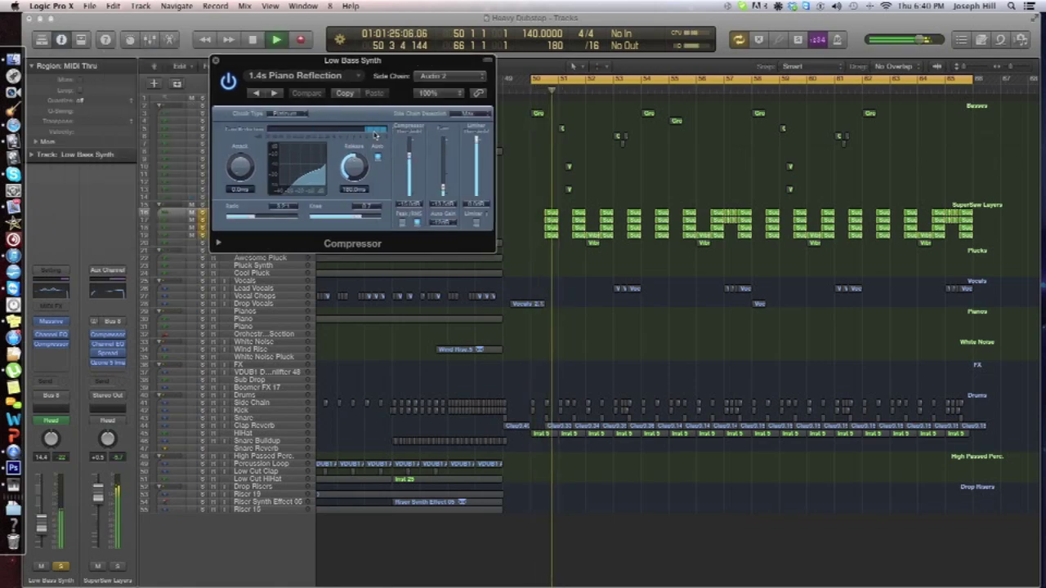
key("space")
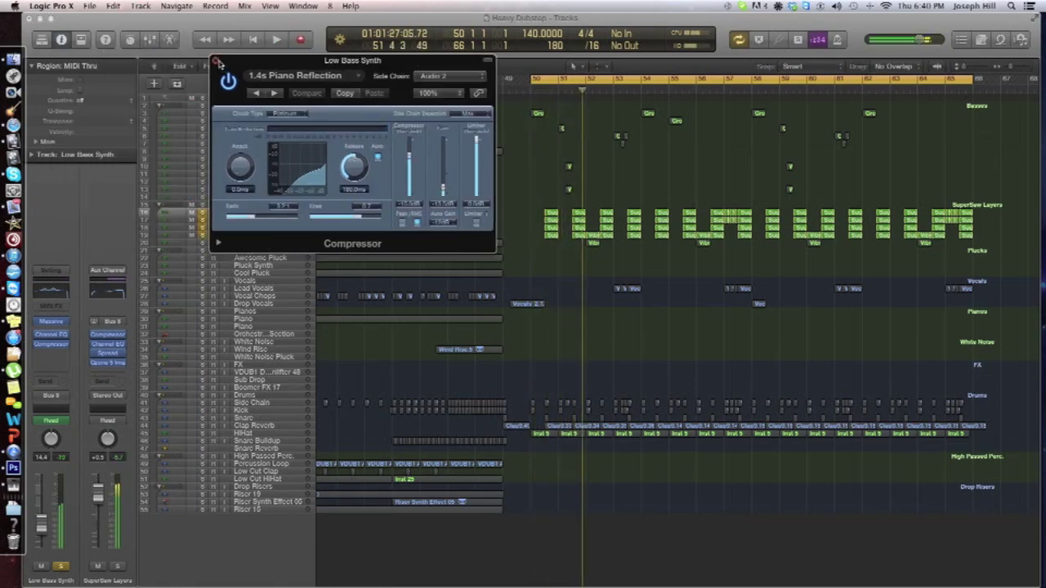
left_click(215, 59)
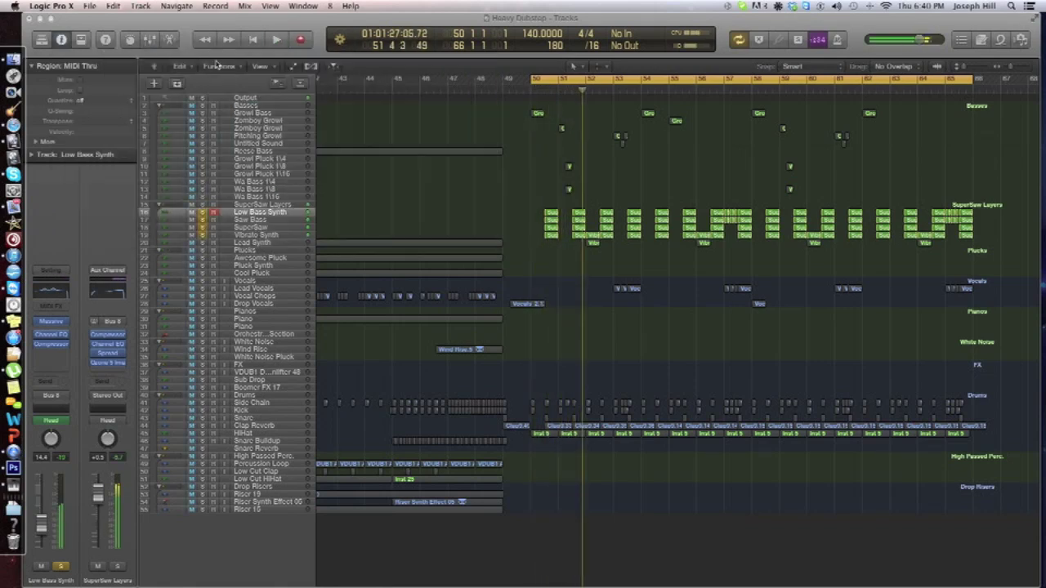
left_click(281, 206)
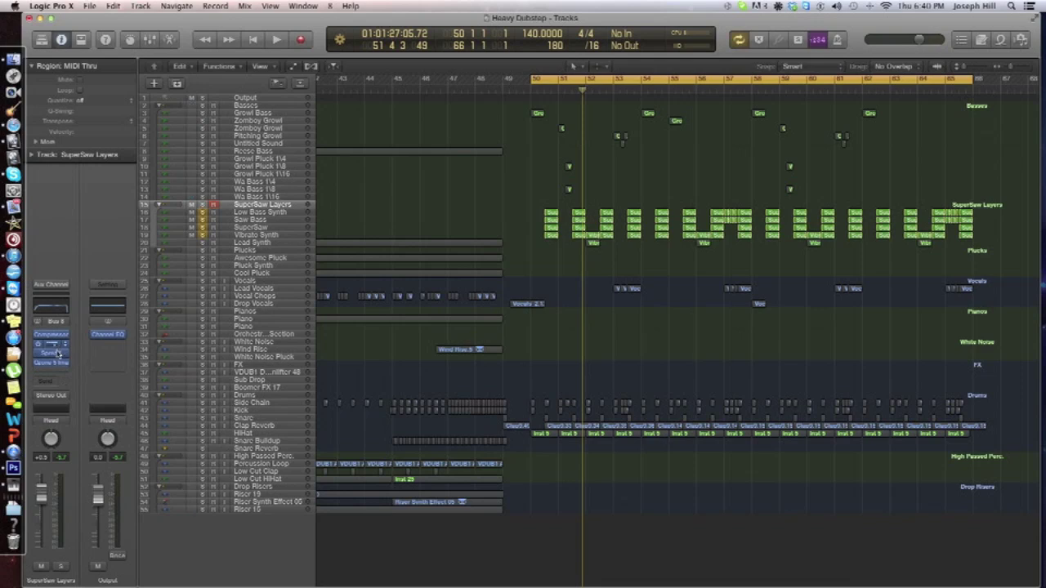
Compare the SuperSaw Layers bus Channel EQ bypassed and active during playback, then close it
left_click(49, 345)
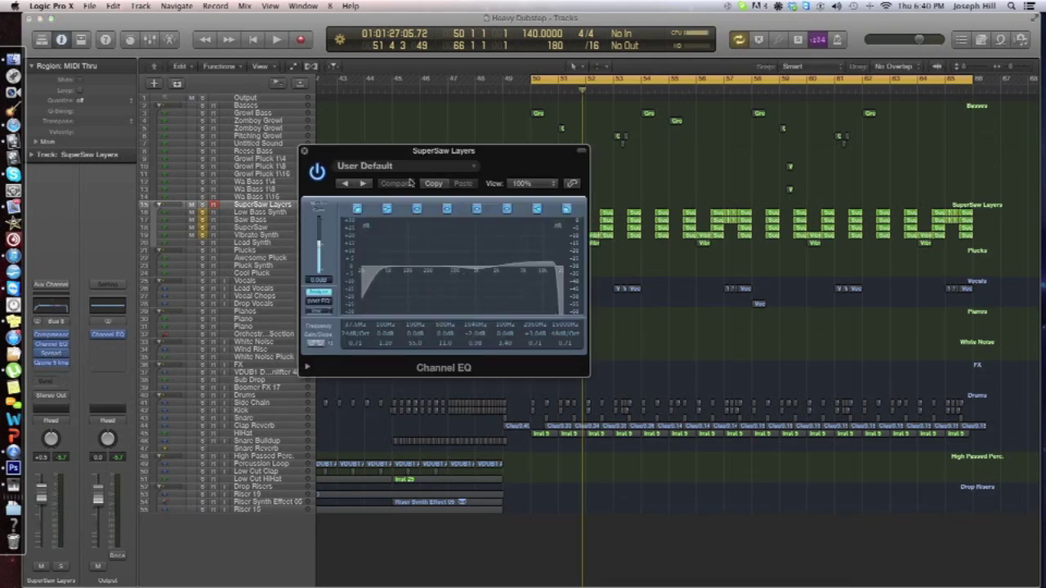
left_click_drag(505, 156, 441, 123)
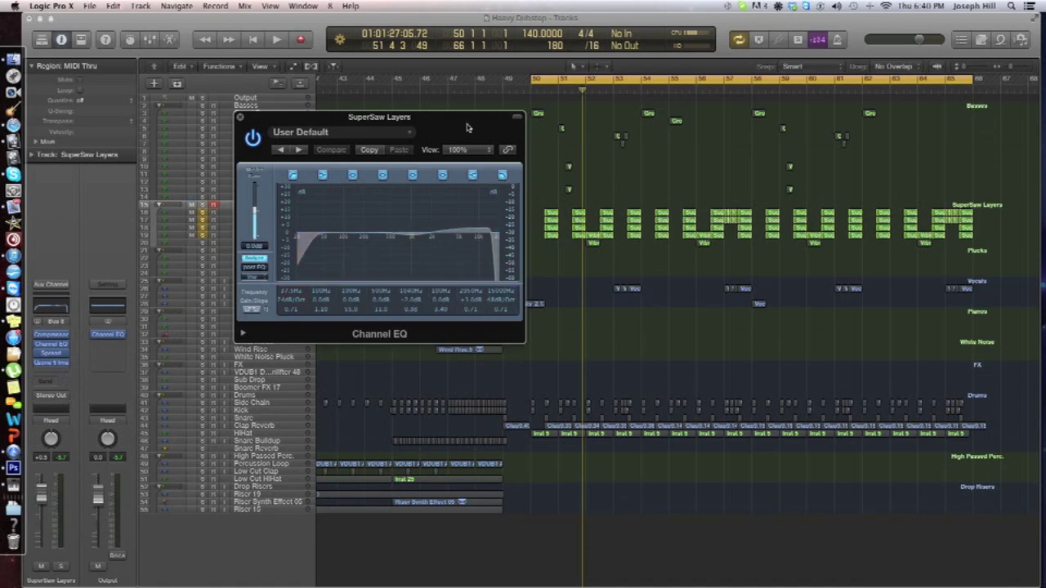
left_click_drag(462, 124, 587, 166)
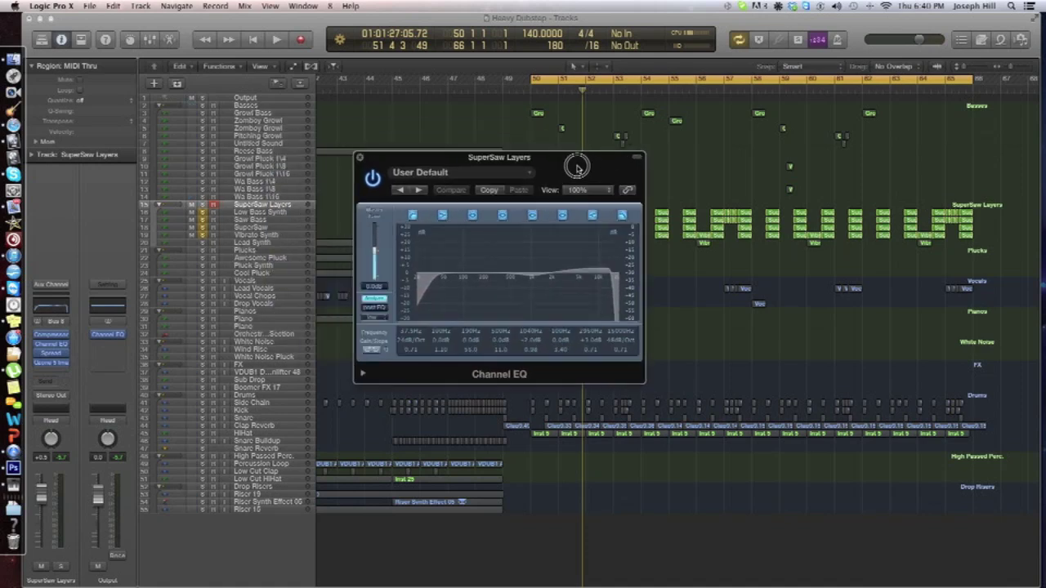
left_click(378, 167)
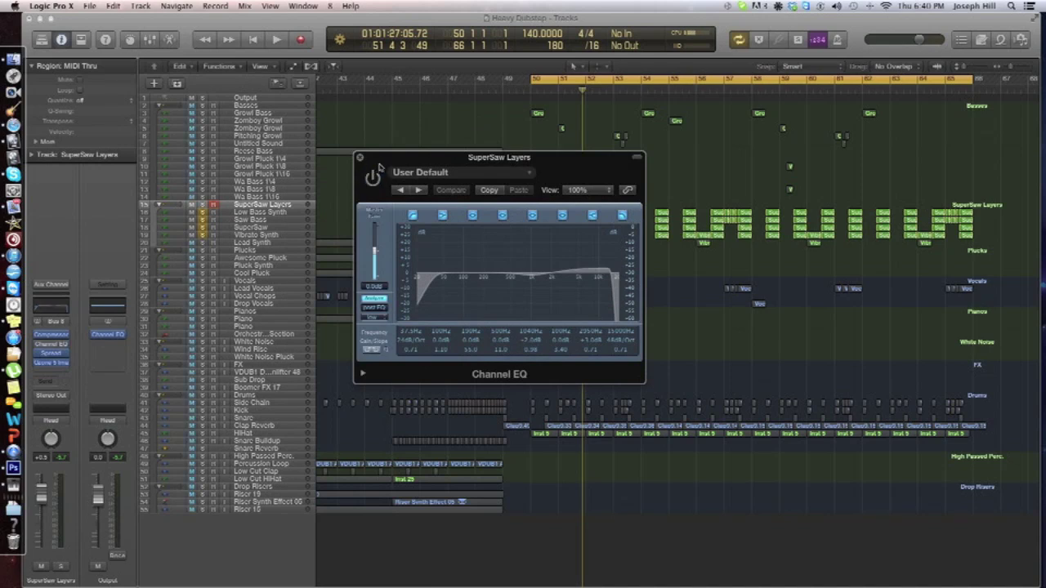
key("space")
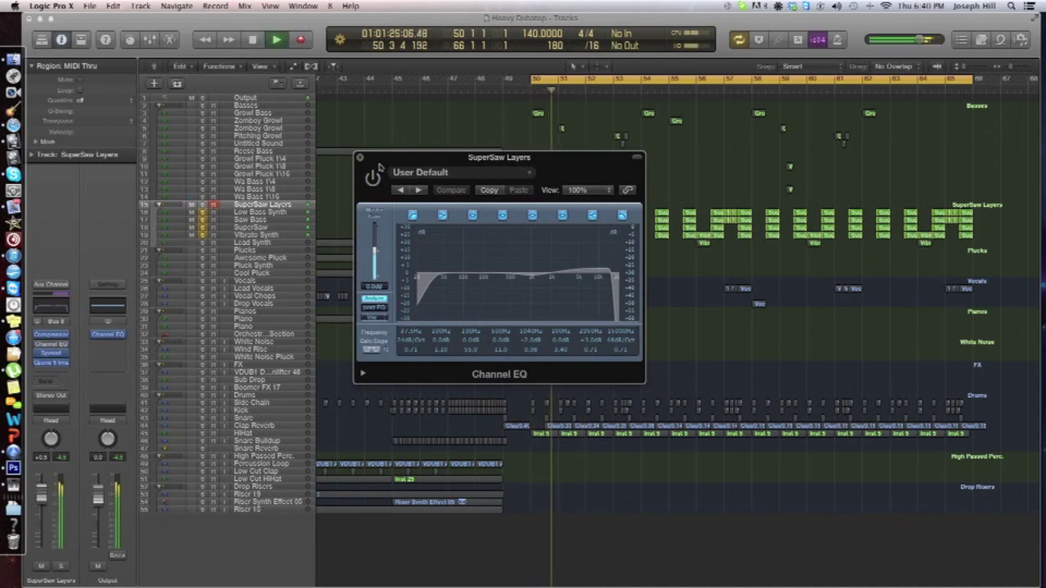
left_click(378, 168)
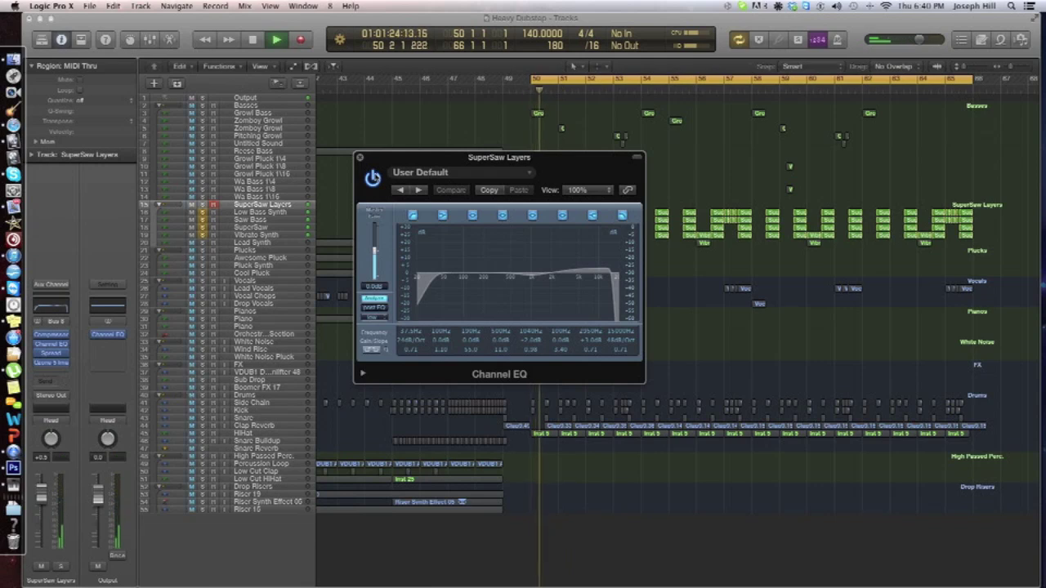
key("space")
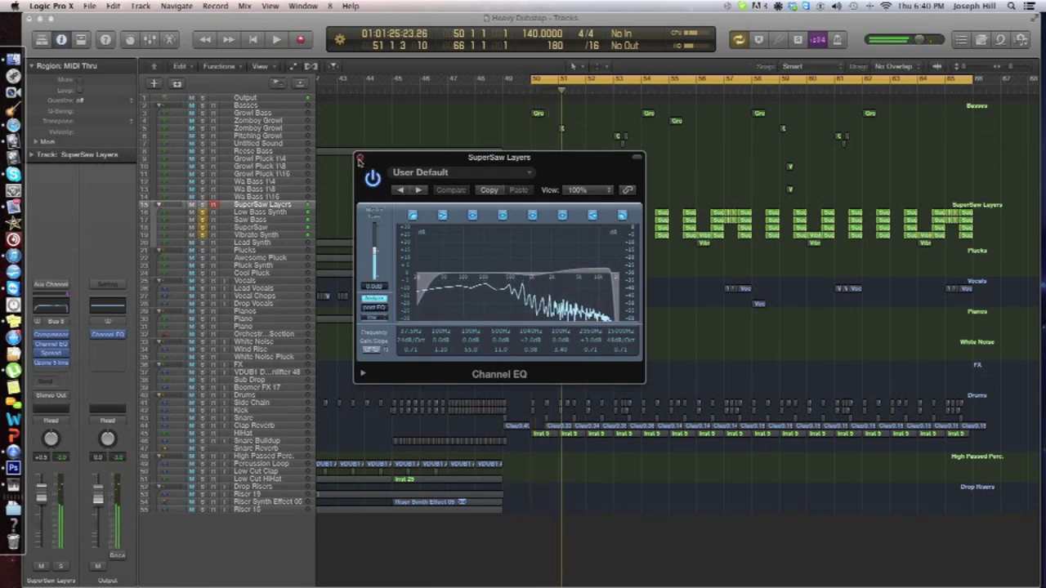
left_click(360, 158)
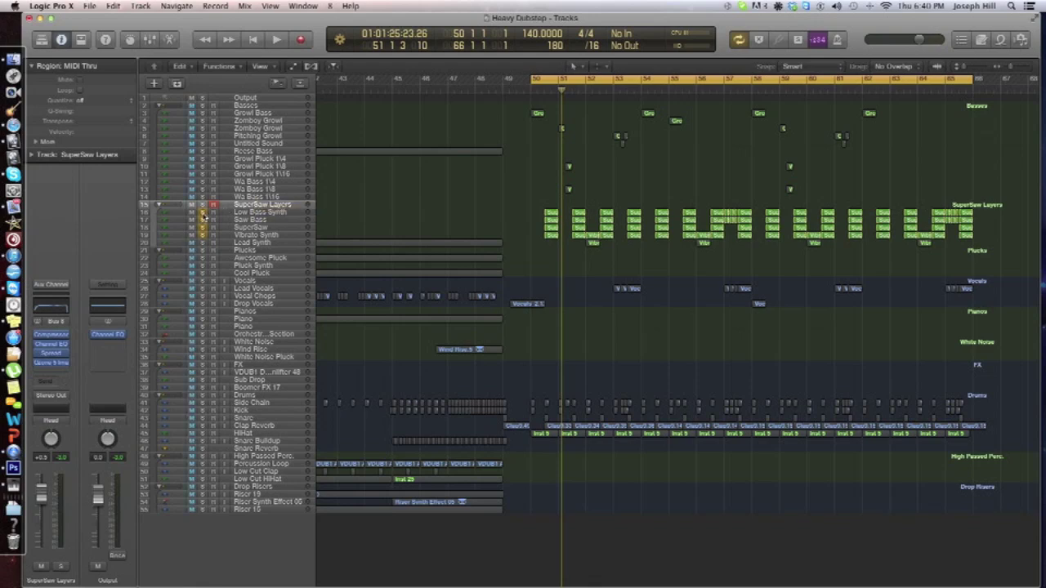
Turn off Solo on SuperSaw layer tracks 16–19 in one drag
left_click_drag(203, 212, 203, 236)
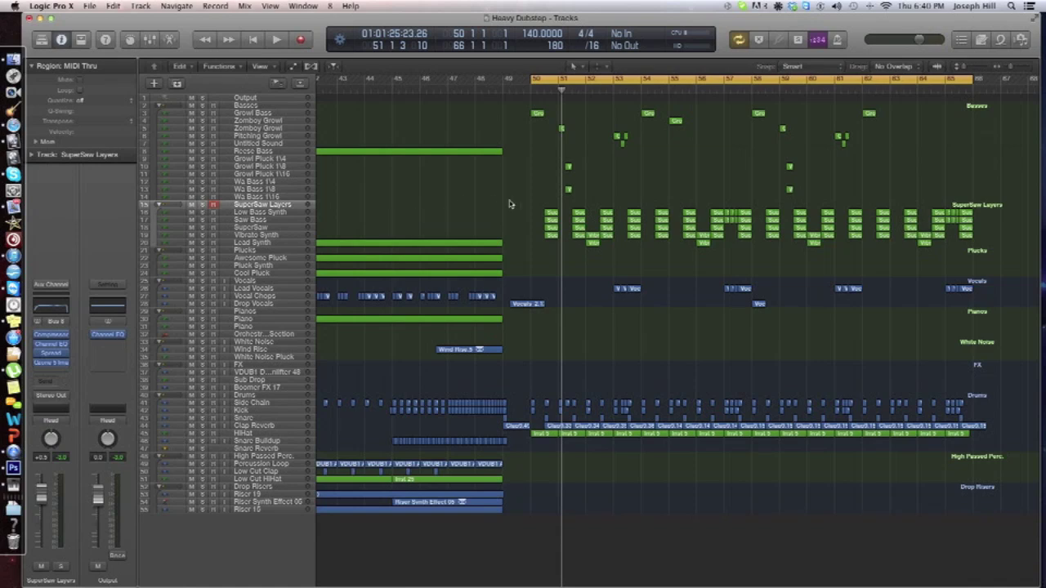